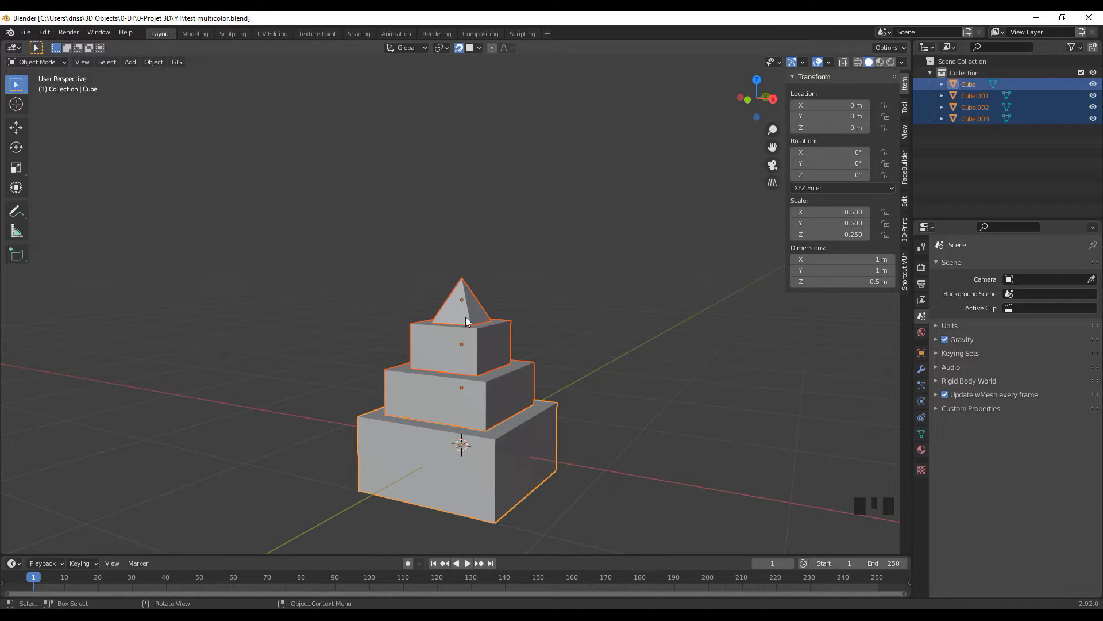
Hide the large base block of the stepped tower.
middle_click_drag(304, 408, 278, 402)
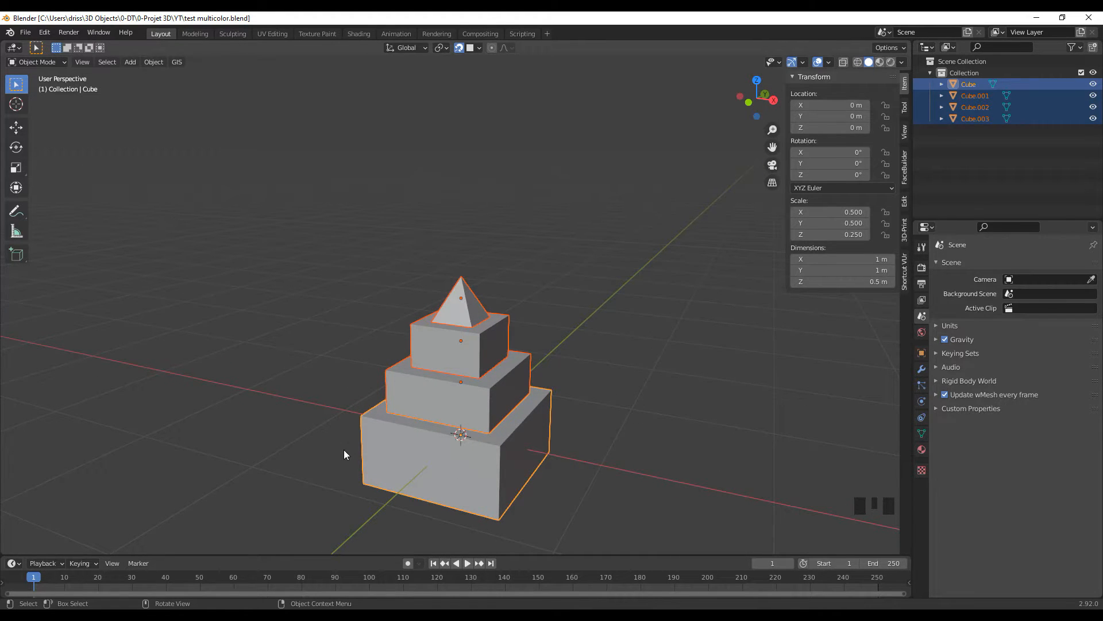
mouse_move(312, 427)
middle_mouse_down()
mouse_move(315, 402)
mouse_move(350, 381)
mouse_move(363, 419)
mouse_move(291, 438)
mouse_move(253, 401)
mouse_move(340, 397)
mouse_move(313, 435)
middle_mouse_up()
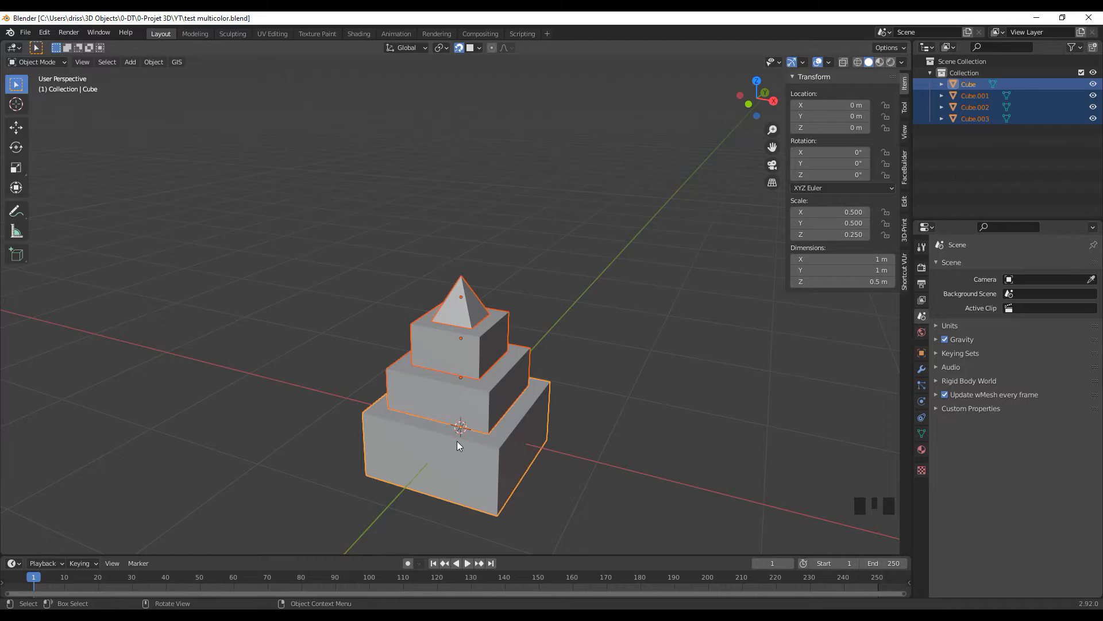
scroll(629, 467, "up", 2)
middle_click_drag(628, 468, 627, 443)
left_click(413, 471)
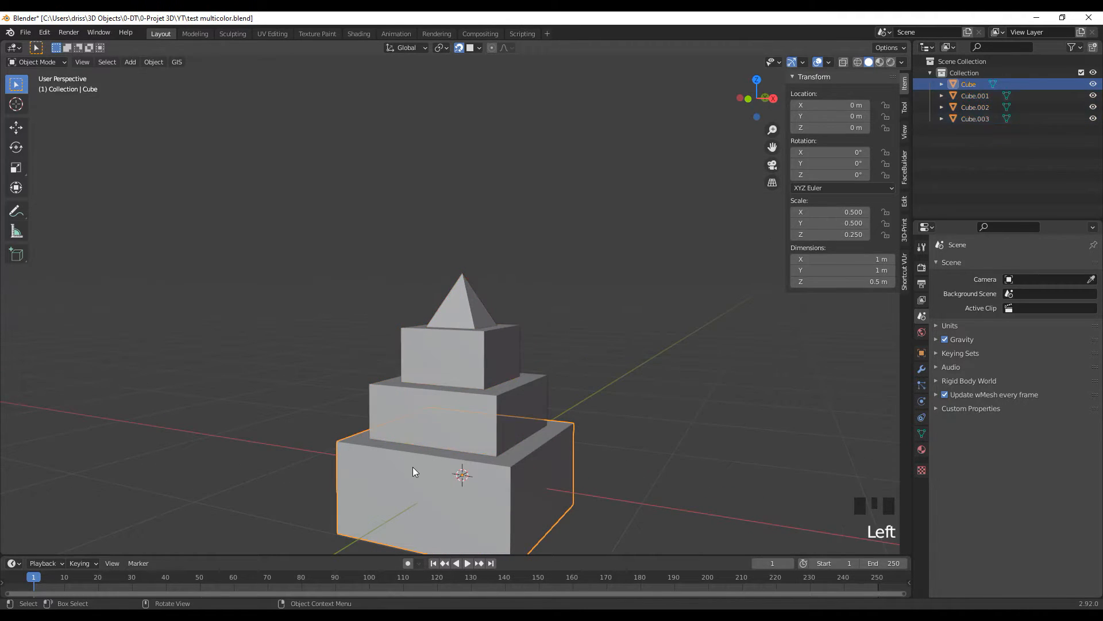
key("h")
Put the second-tier block, Cube.001, into Edit Mode with face selection active.
middle_click_drag(447, 467, 446, 412)
left_click(446, 411)
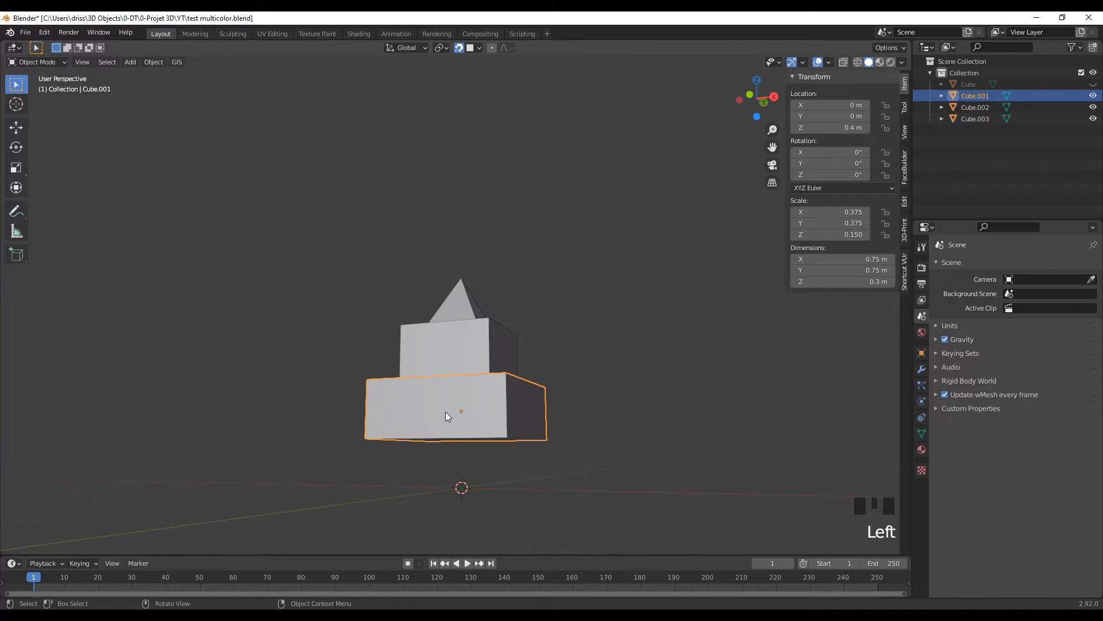
key("Tab")
middle_click_drag(460, 423, 461, 401)
left_click(467, 436)
key("3")
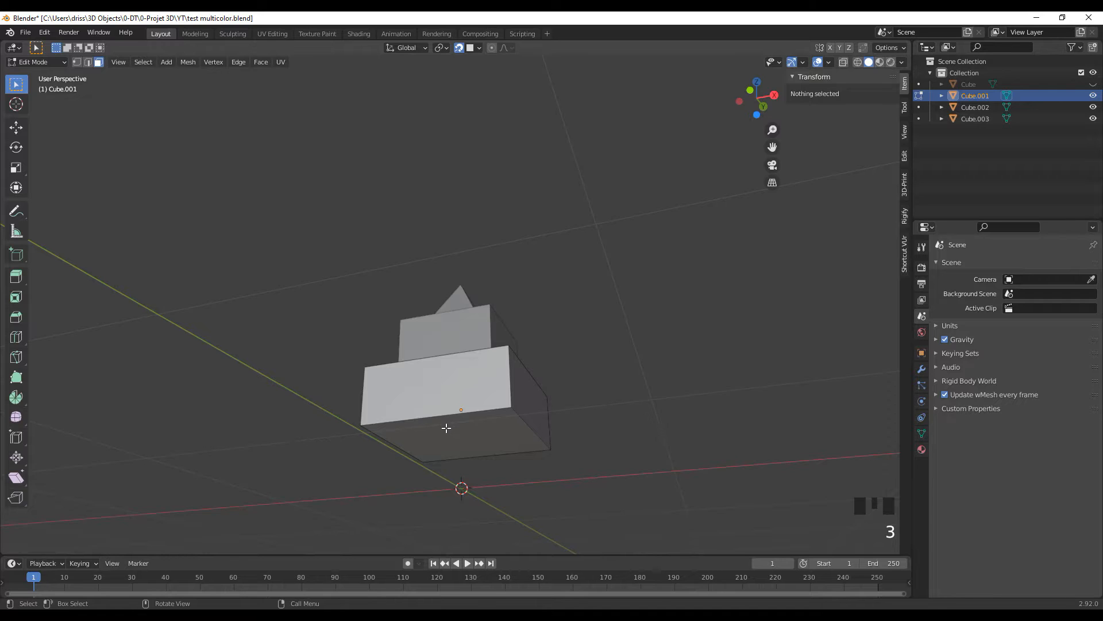
left_click(447, 428)
middle_click_drag(446, 428, 449, 439)
key("e")
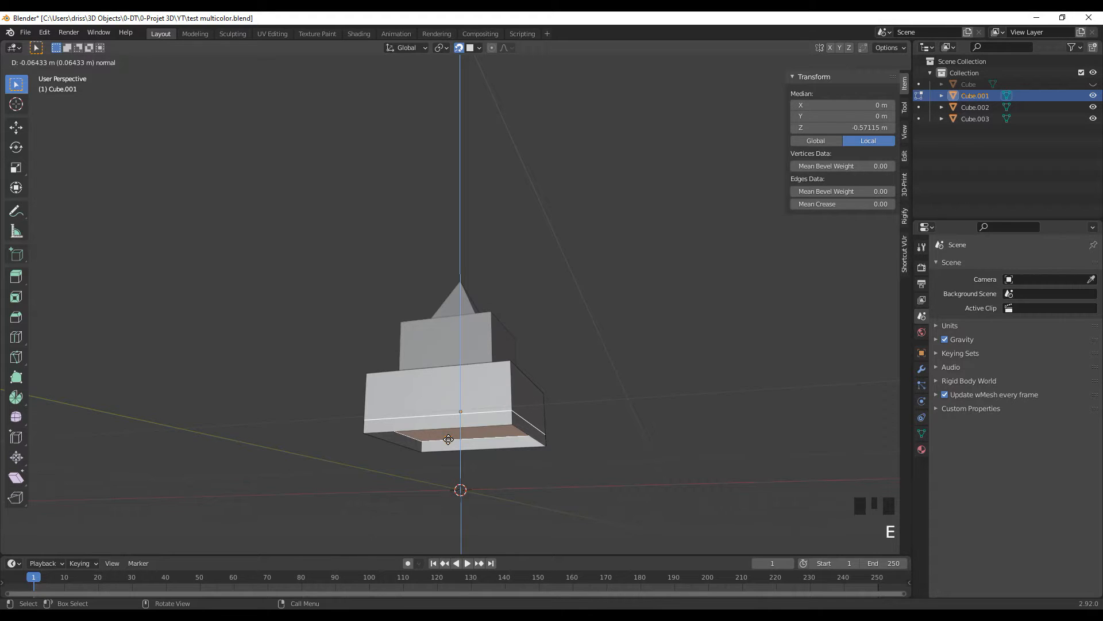
type("-(0.5")
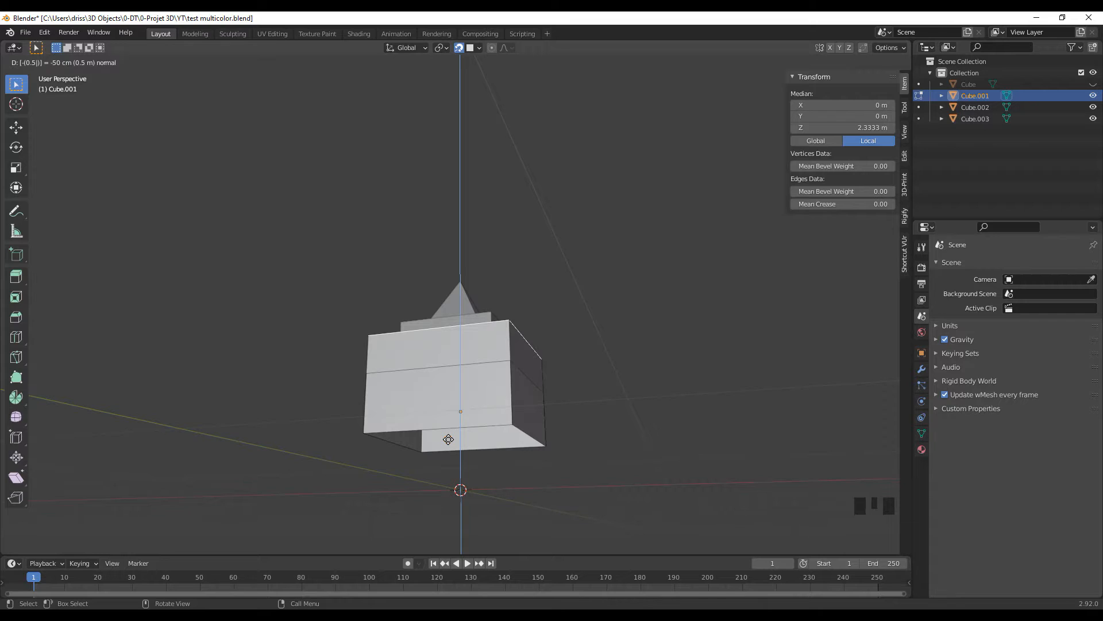
key("BackSpace")
key("BackSpace")
key("BackSpace")
type("0.5")
key("BackSpace")
key("BackSpace")
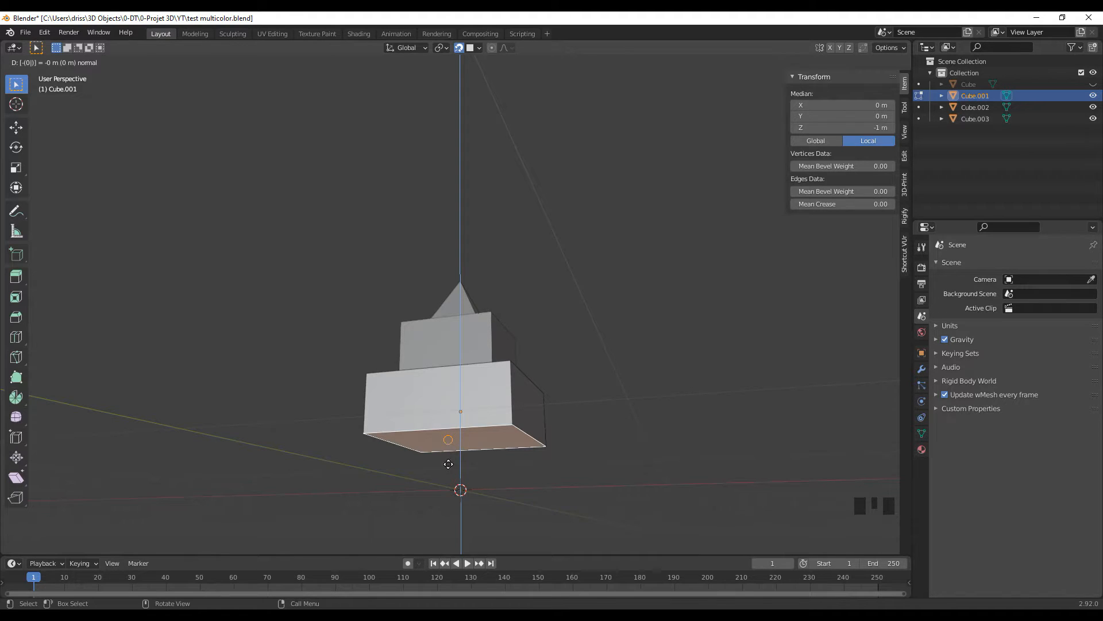
key("Return")
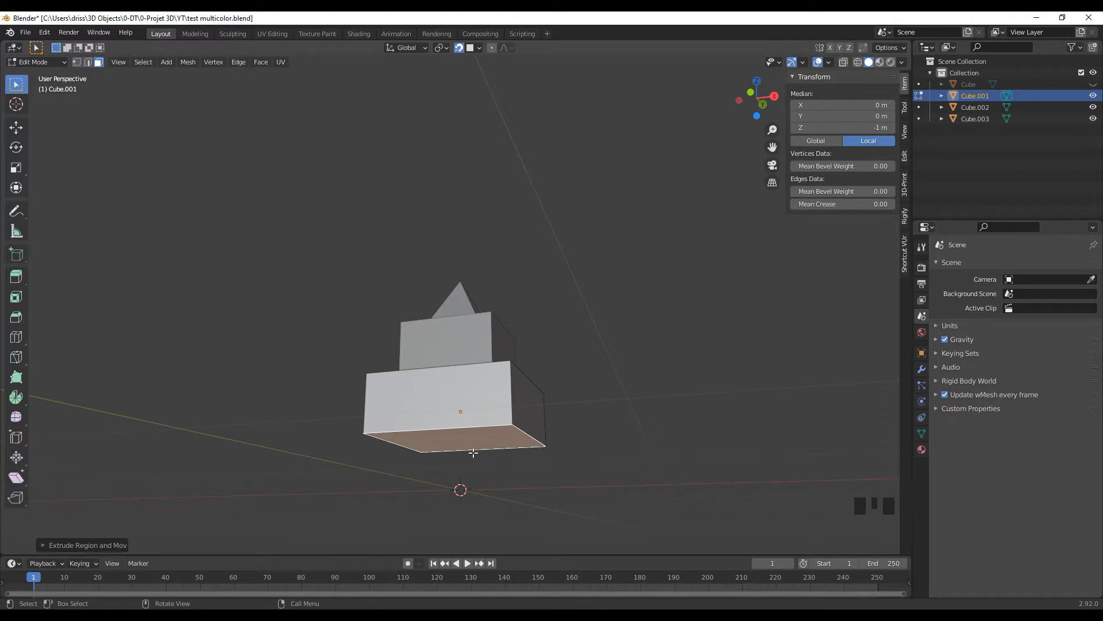
key("ctrl+z")
key("ctrl+z")
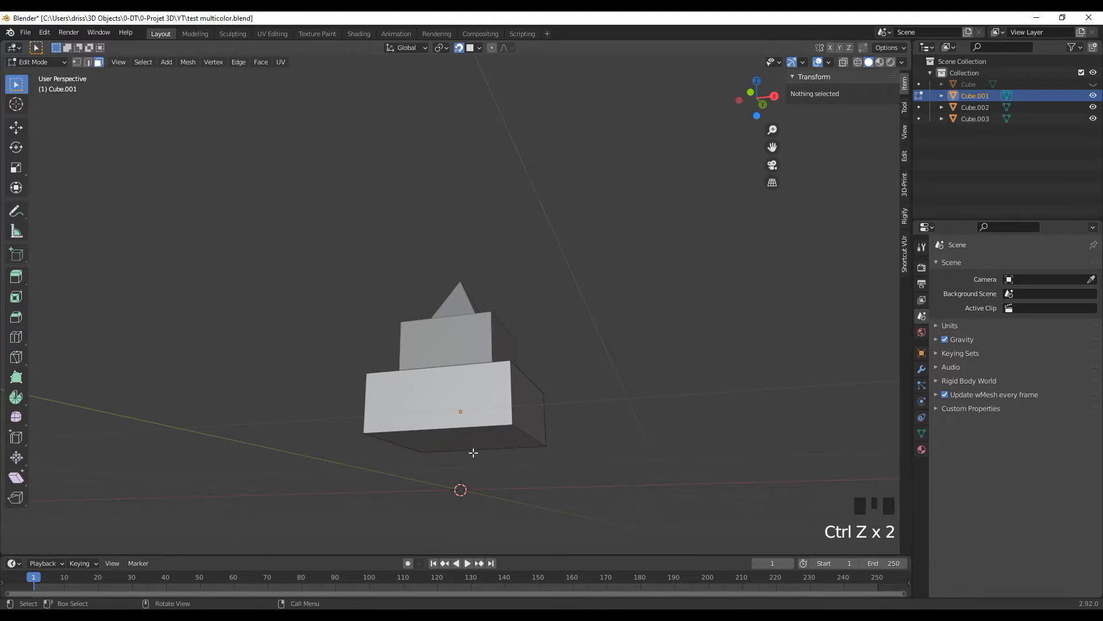
Turn off snapping and extrude the bottom face of the second-tier block downward by 0.05 m.
left_click(457, 48)
left_click(475, 446)
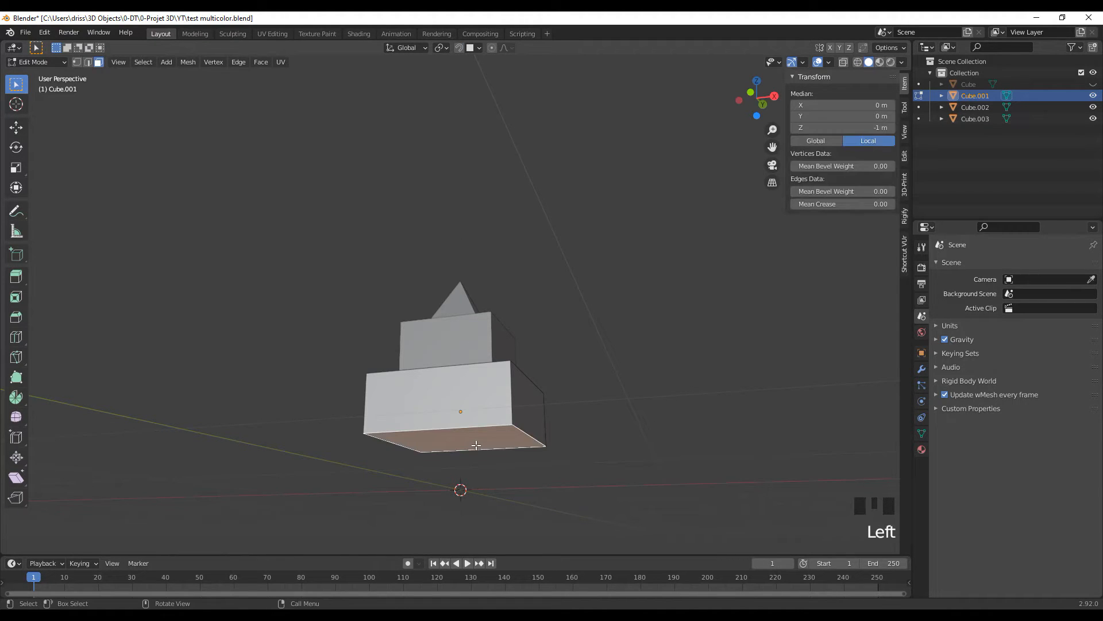
key("e")
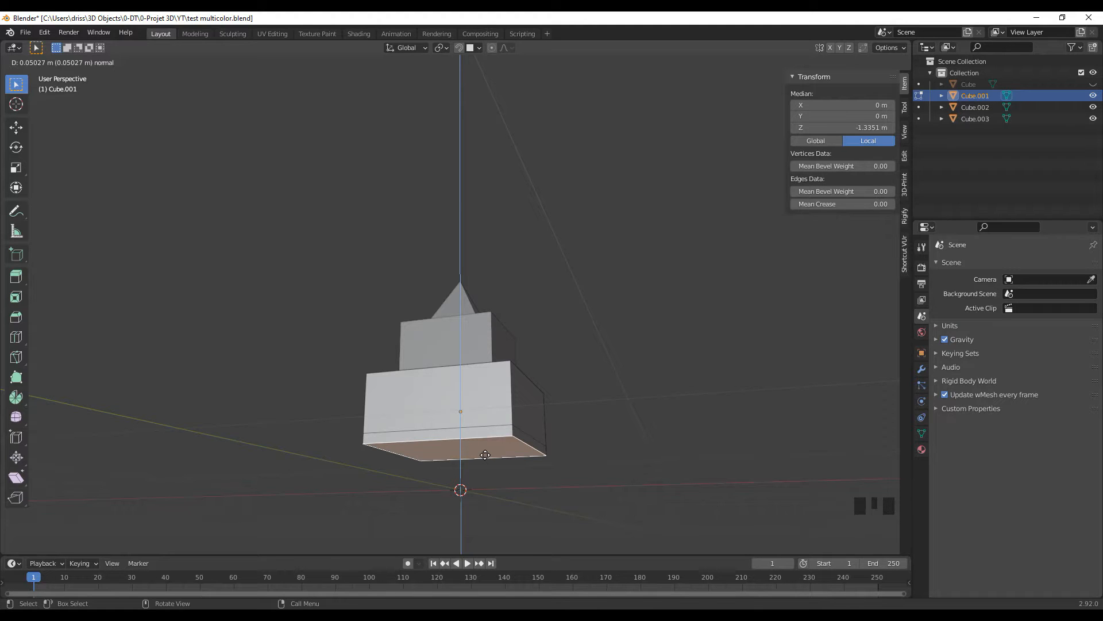
key("ctrl")
type("0.5")
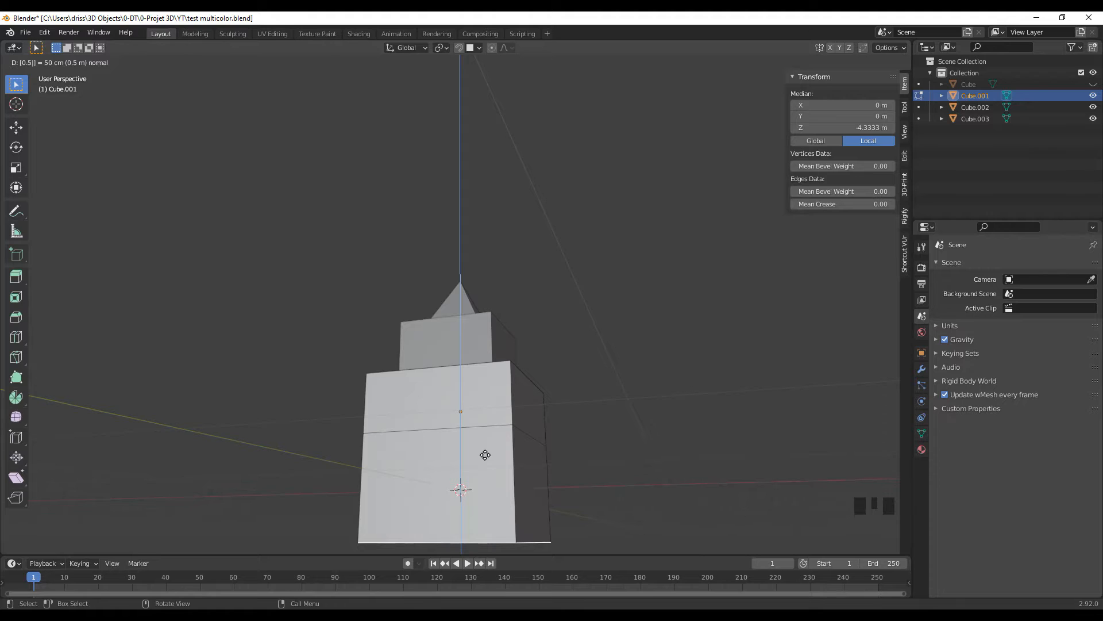
key("BackSpace")
type("0.05")
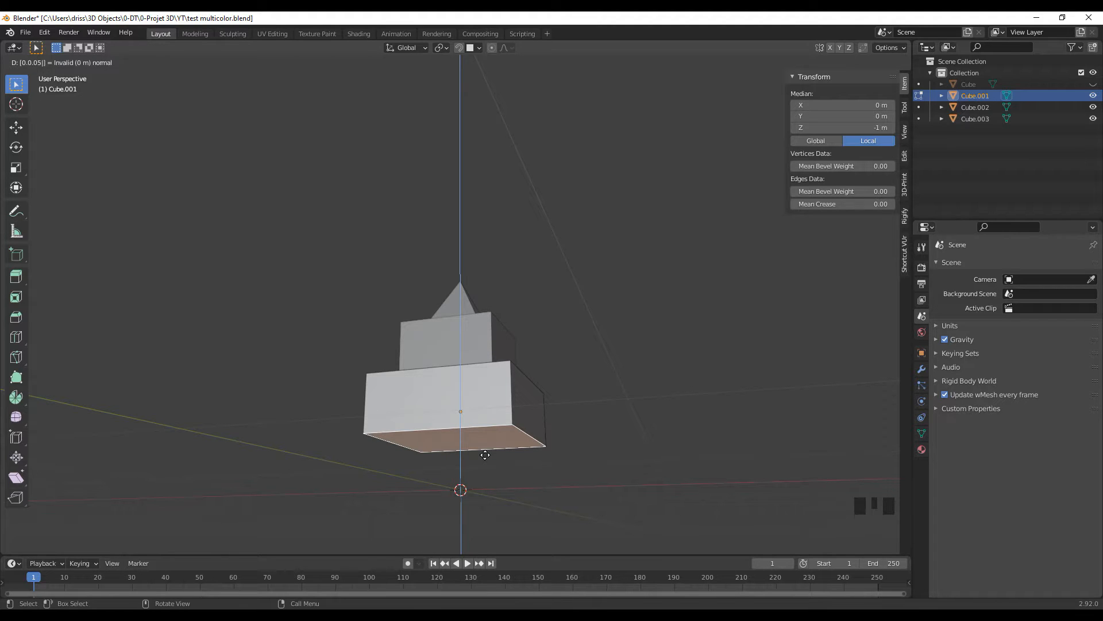
key("BackSpace")
key("BackSpace")
key("BackSpace")
key("BackSpace")
key("BackSpace")
key("BackSpace")
type("0.05")
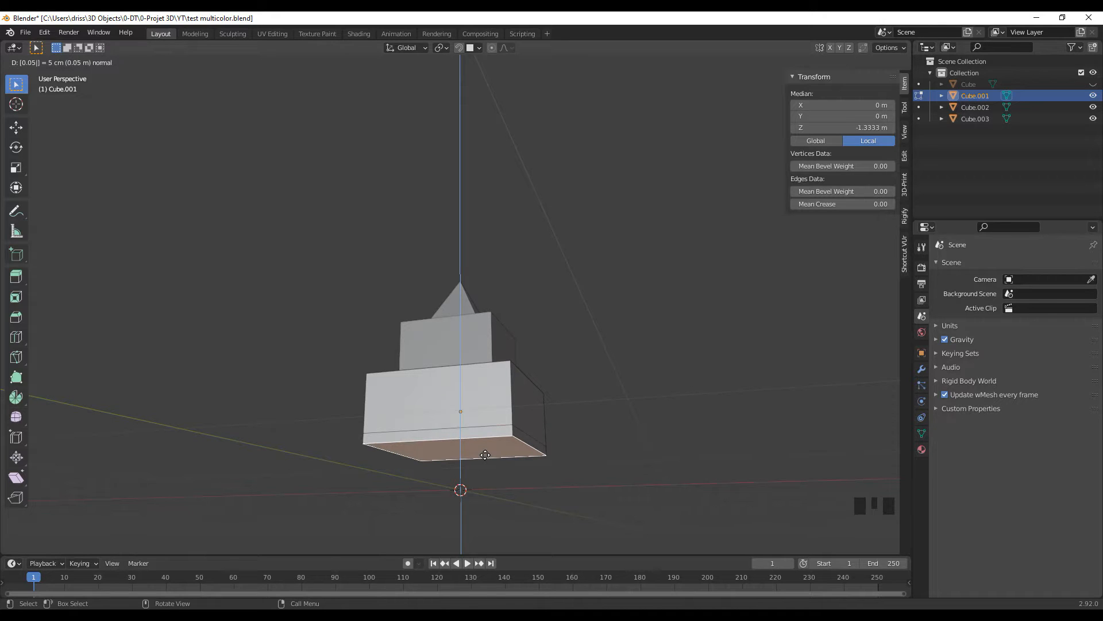
key("Return")
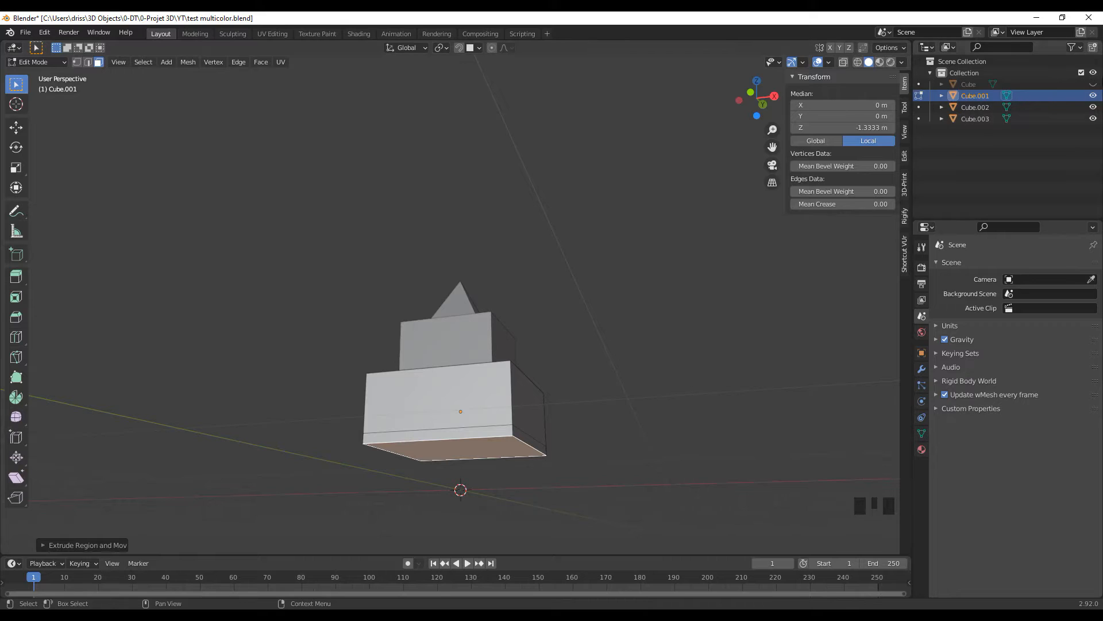
Show the base block again and check the extruded face inside it in wireframe before returning to solid shading.
left_click(1094, 84)
mouse_move(729, 299)
middle_mouse_down()
mouse_move(706, 322)
mouse_move(742, 323)
middle_mouse_up()
key("z")
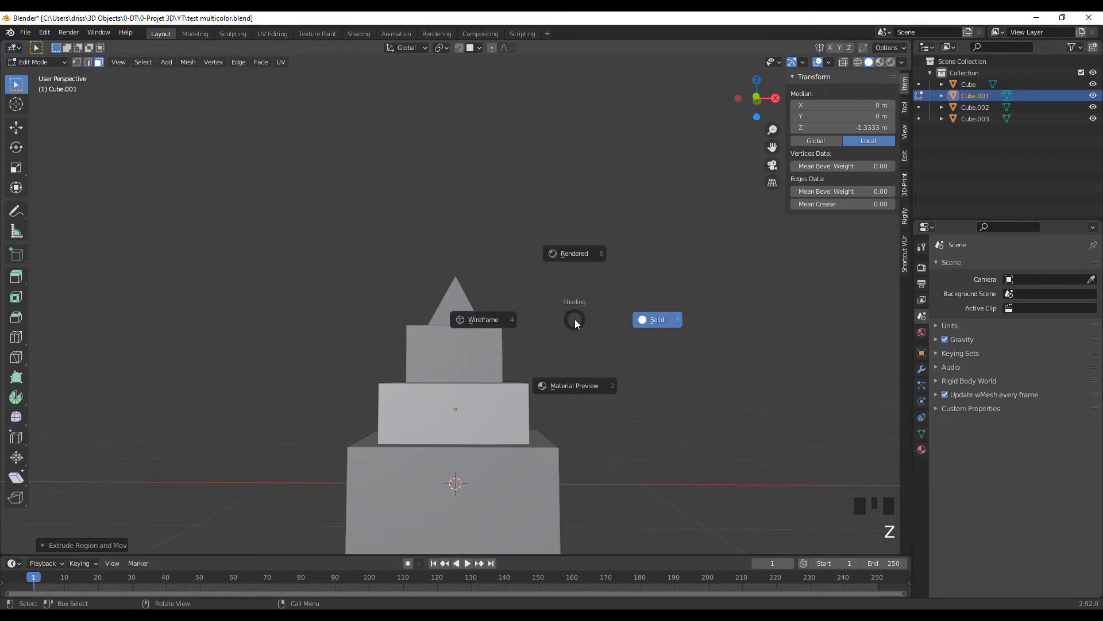
left_click(480, 321)
mouse_move(574, 446)
middle_mouse_down()
mouse_move(574, 426)
mouse_move(671, 438)
mouse_move(644, 459)
middle_mouse_up()
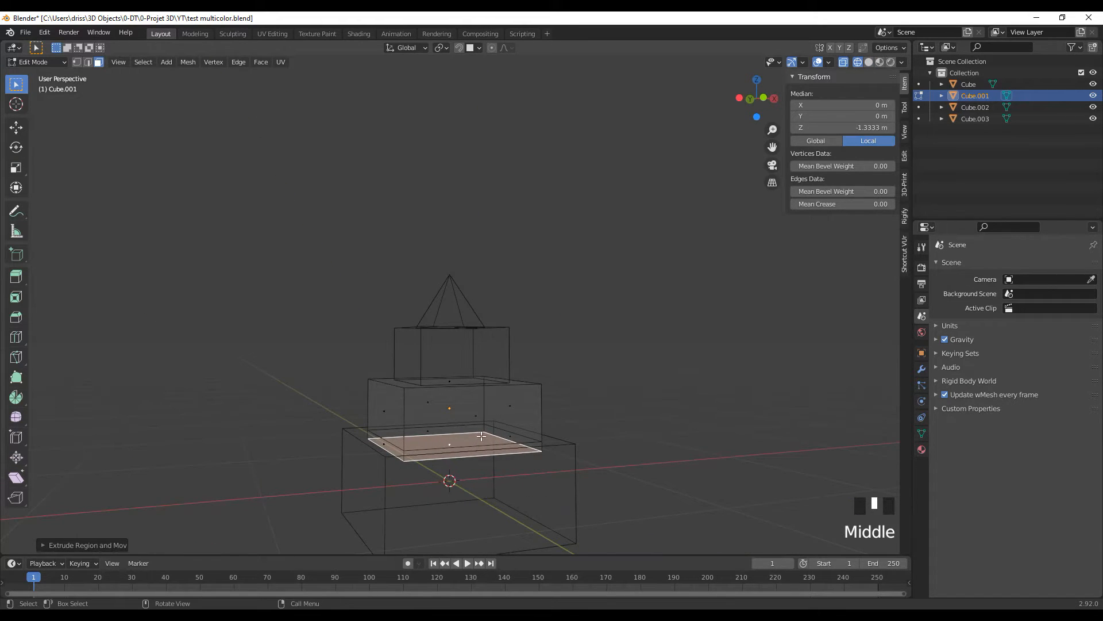
middle_click_drag(517, 474, 460, 472)
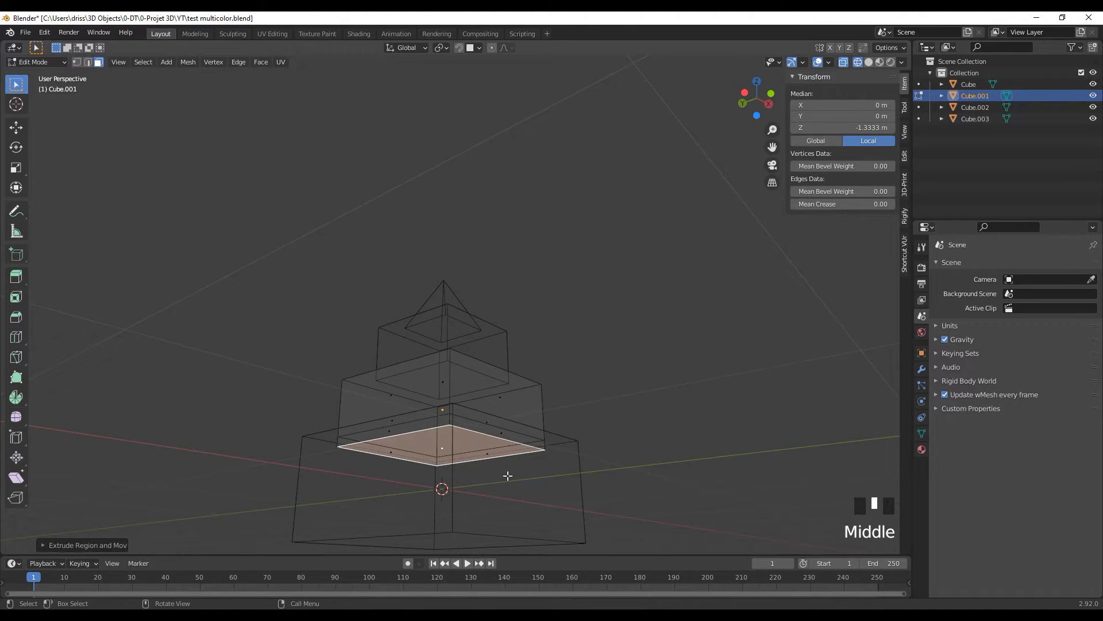
key("z")
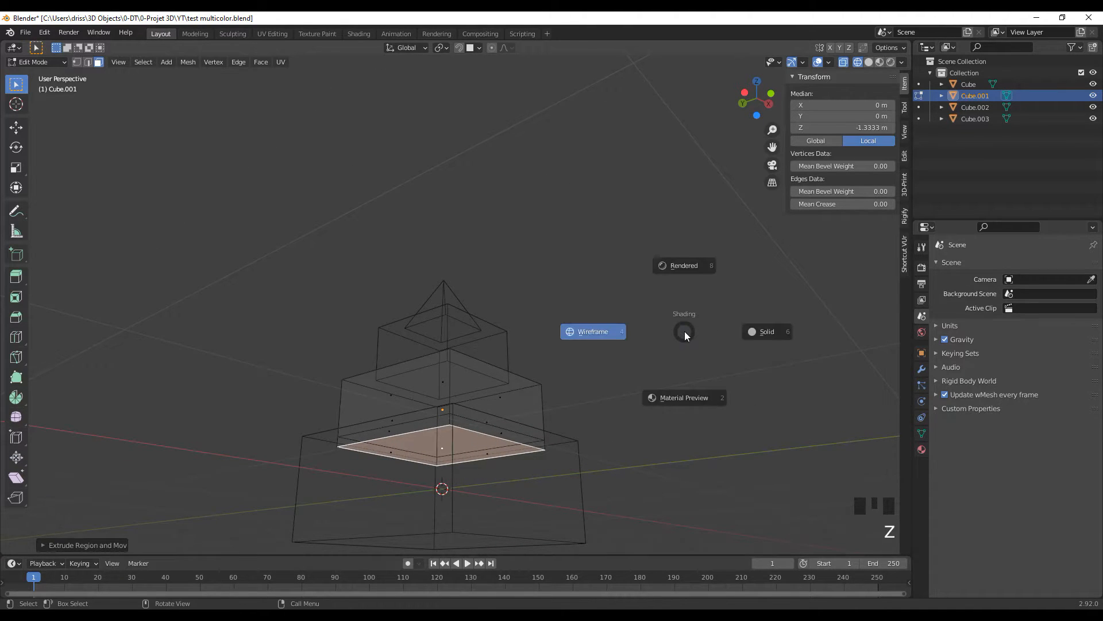
left_click(774, 333)
Examine how the extruded second tier overlaps the base with X-ray on, finishing in Object Mode with X-ray off.
key("Tab")
middle_click_drag(634, 428, 554, 454)
key("Tab")
scroll(632, 448, "down", 3)
key("alt+z")
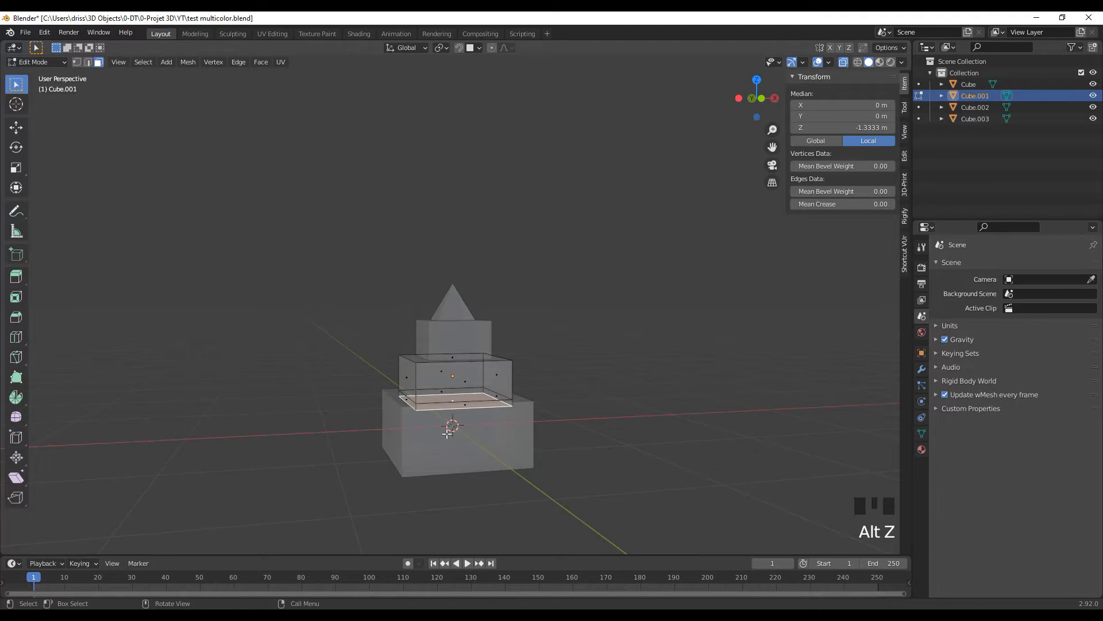
mouse_move(375, 452)
middle_mouse_down()
mouse_move(403, 469)
mouse_move(387, 460)
middle_mouse_up()
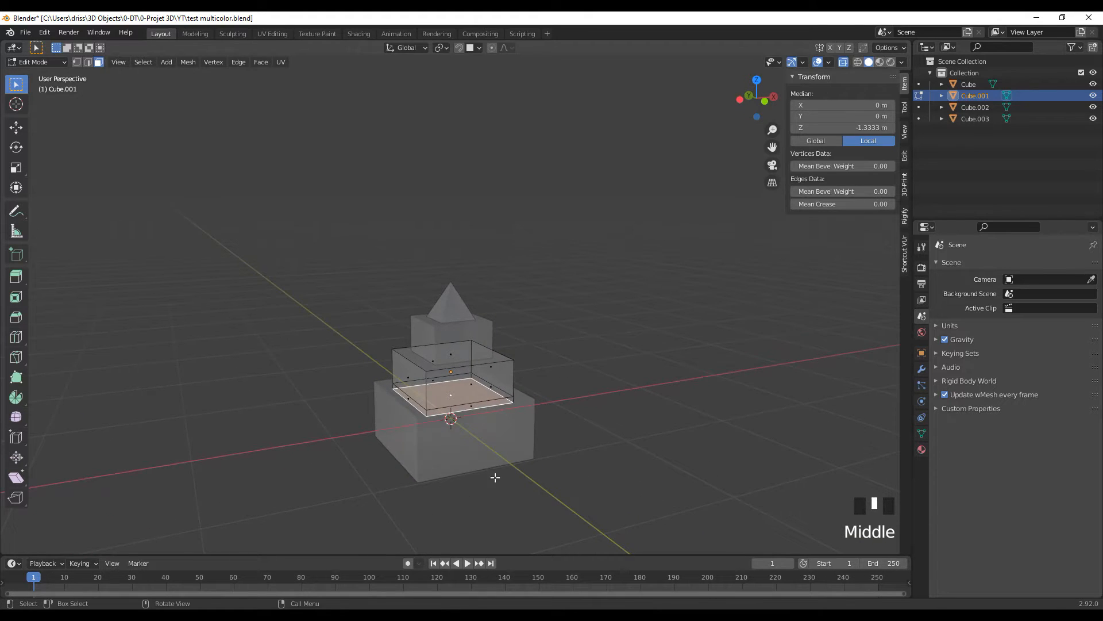
scroll(387, 459, "up", 3)
middle_click_drag(609, 460, 601, 502)
right_click(600, 475)
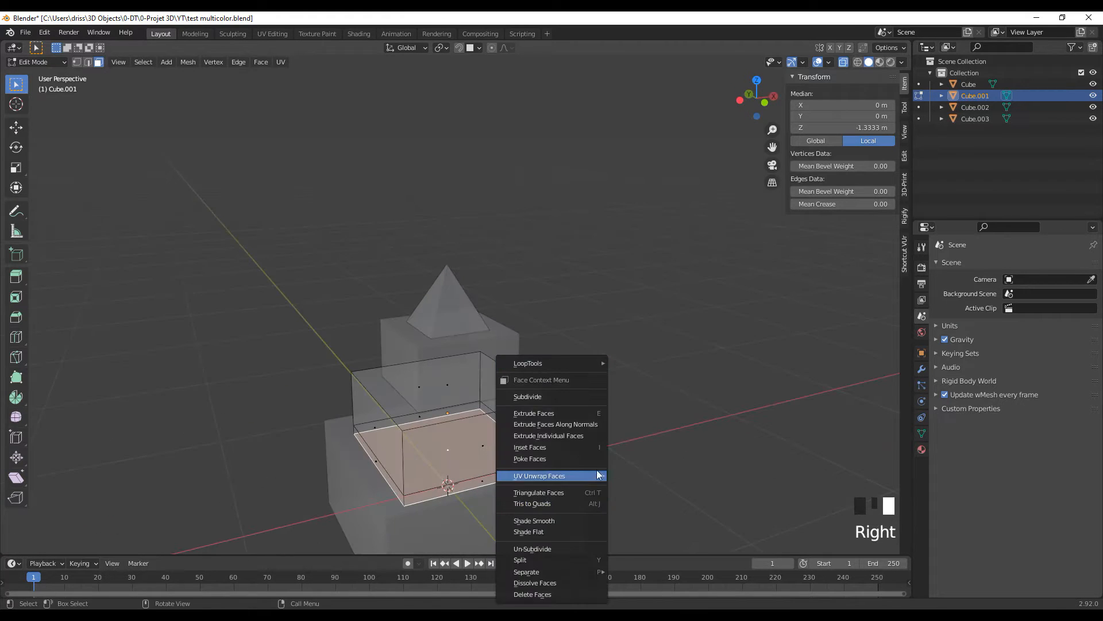
mouse_move(603, 460)
middle_mouse_down()
mouse_move(618, 466)
mouse_move(595, 481)
middle_mouse_up()
middle_click_drag(379, 505, 523, 470)
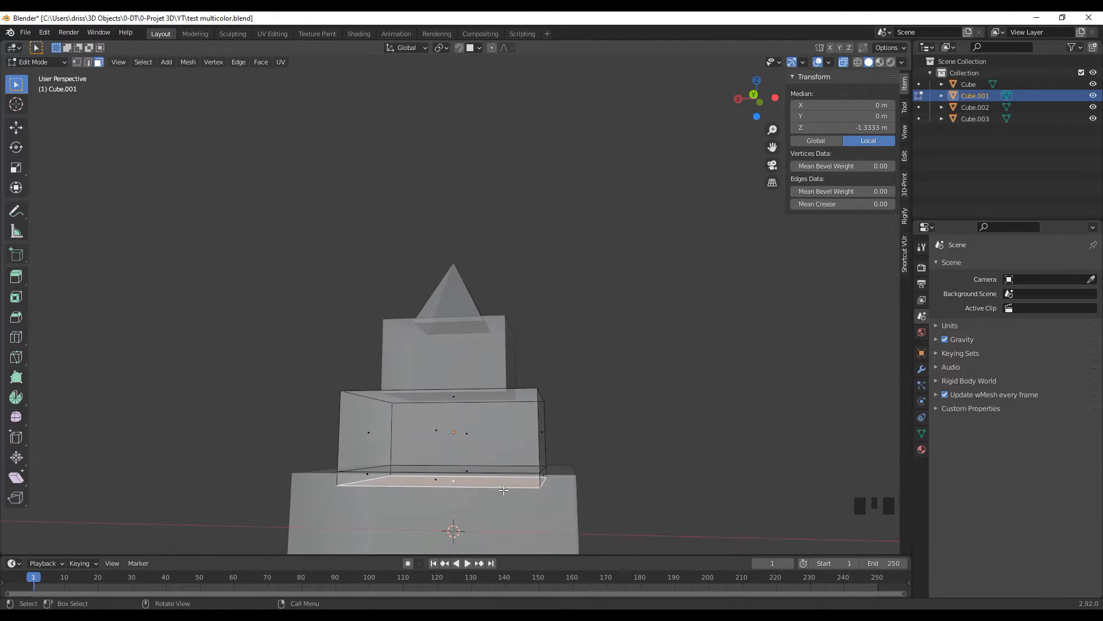
key("Tab")
middle_click_drag(602, 481, 530, 483)
key("alt+z")
Add a Boolean modifier to the base block, set to Difference with Cube.001 as the object.
scroll(580, 477, "down", 2)
left_click(423, 470)
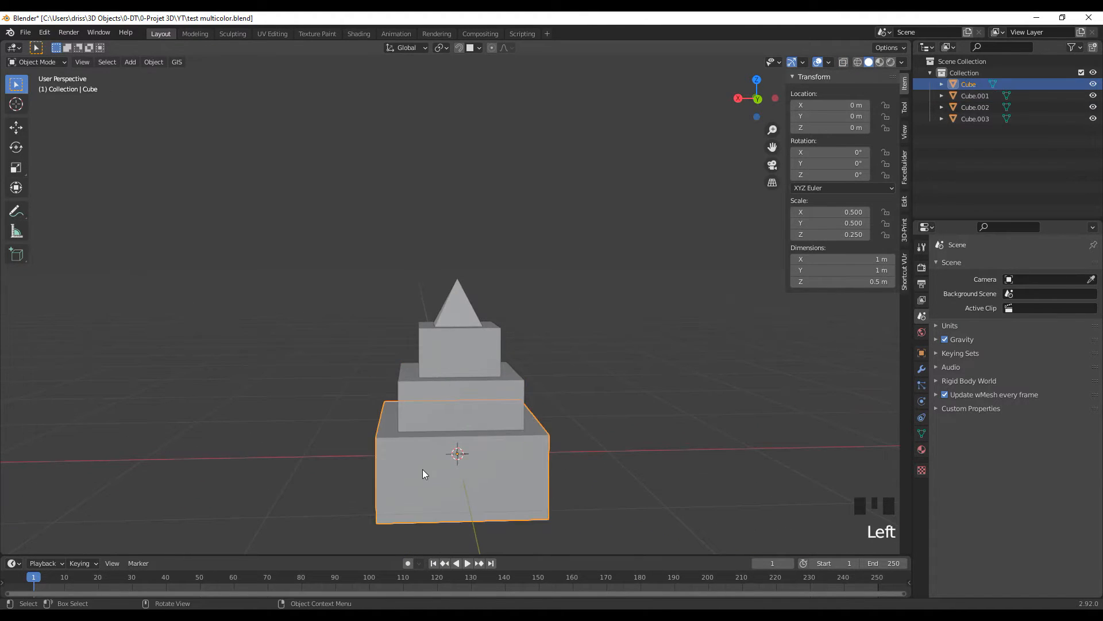
left_click(921, 369)
left_click_drag(982, 268, 862, 322)
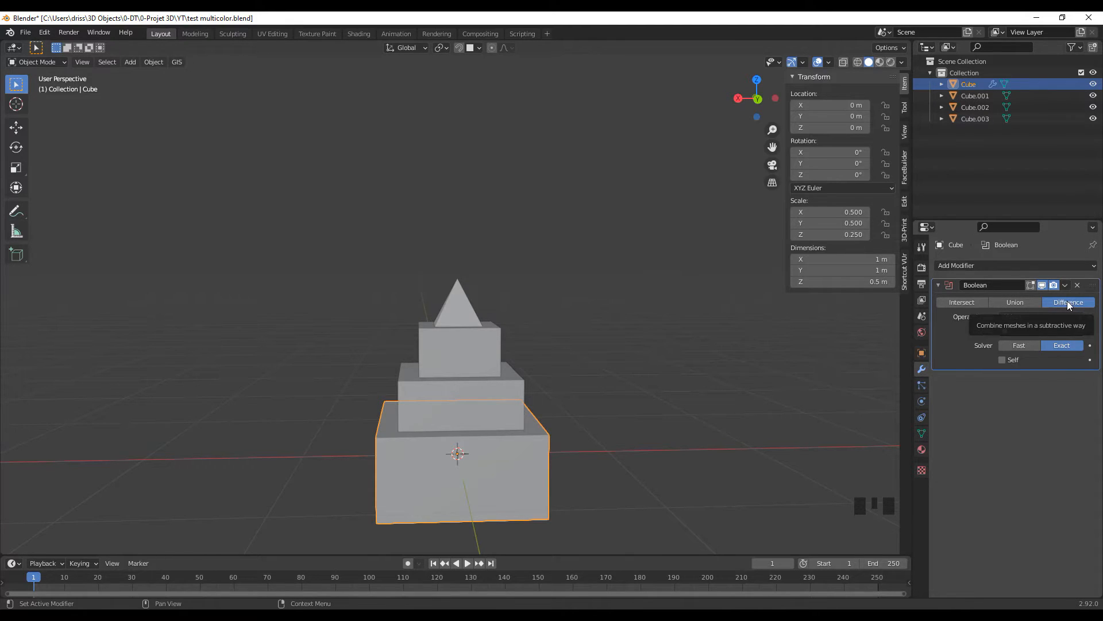
left_click(1077, 331)
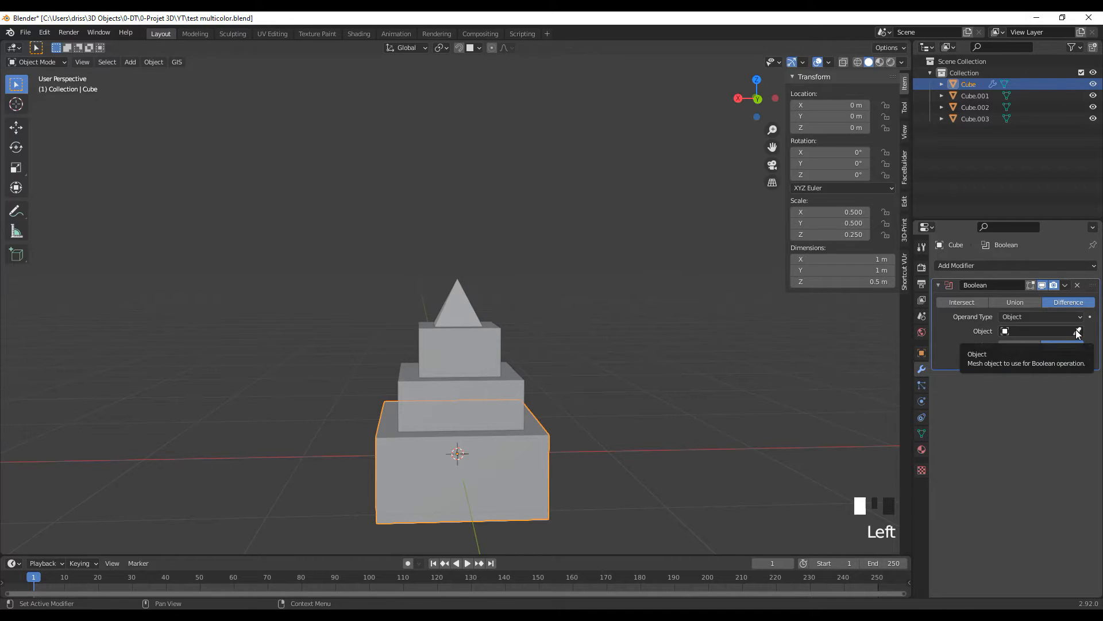
left_click(461, 393)
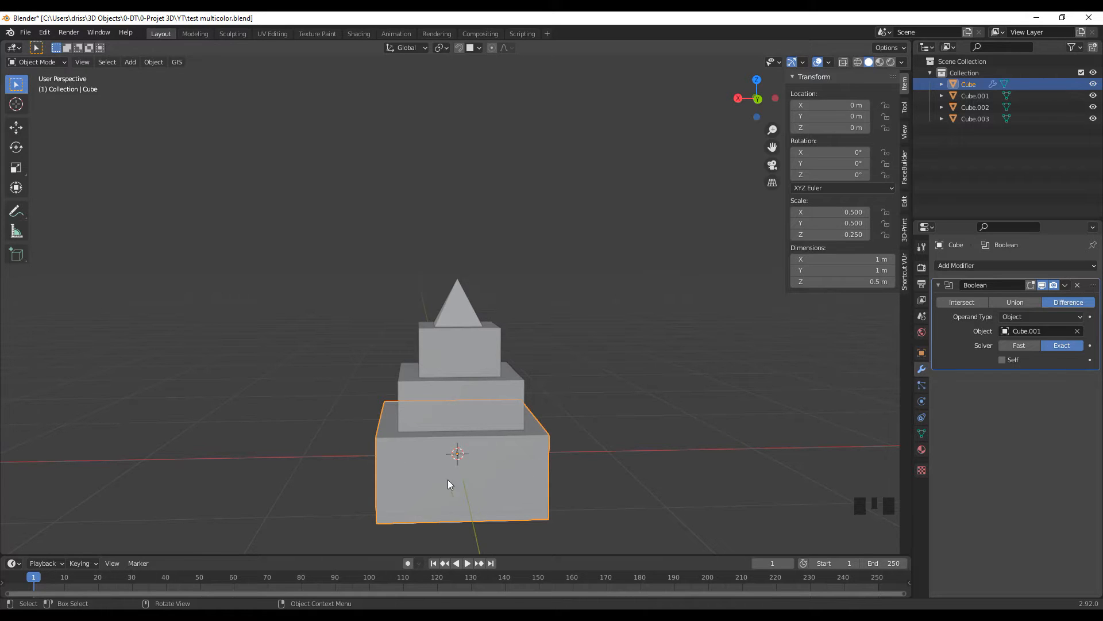
middle_click_drag(413, 464, 470, 468)
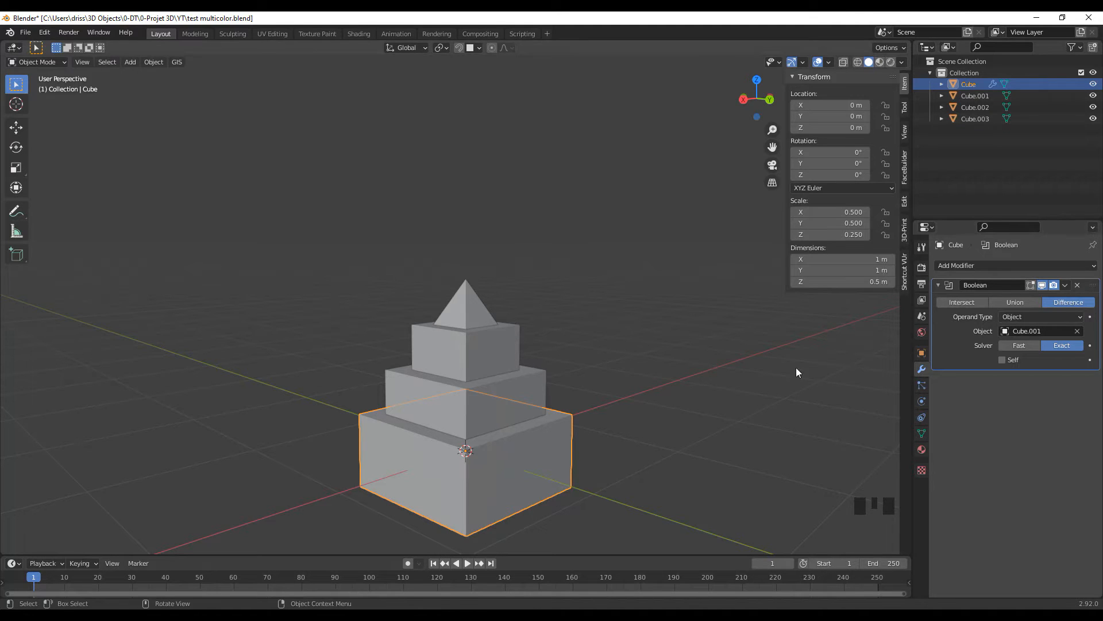
left_click(1065, 285)
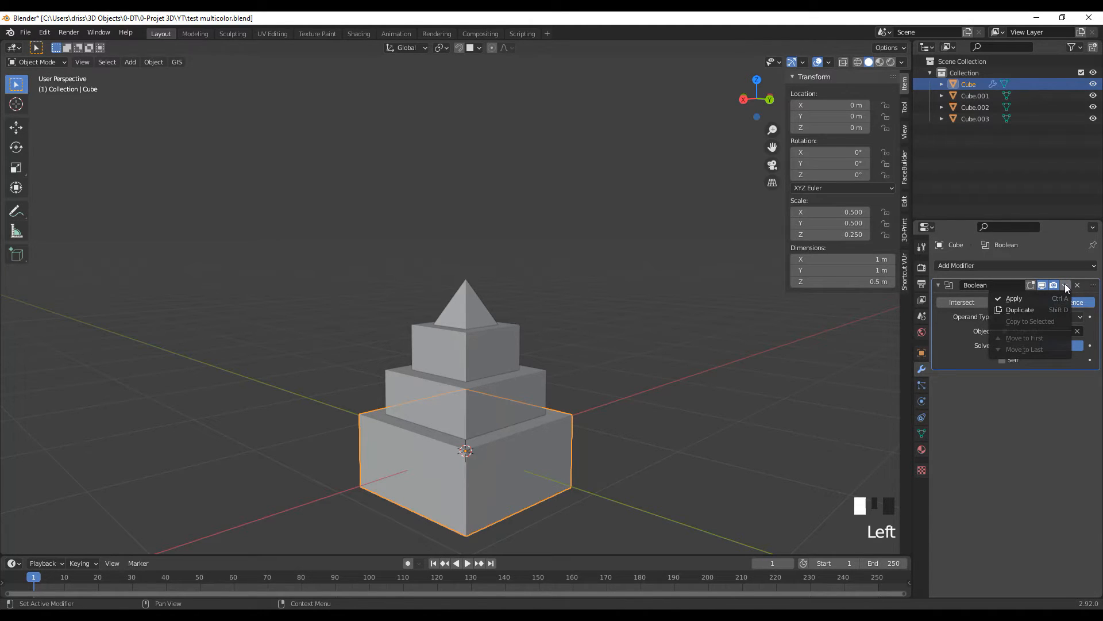
left_click(443, 409)
left_click(498, 461)
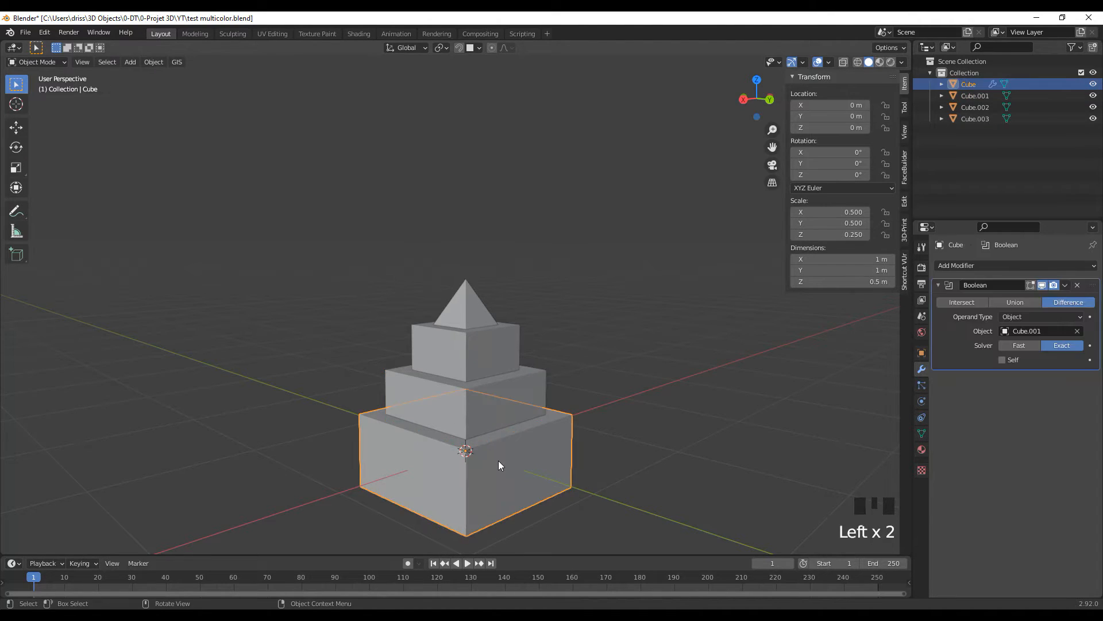
Hide the second-tier block, Cube.001, and inspect the top of the base block.
middle_click_drag(560, 444, 484, 405)
left_click(484, 406)
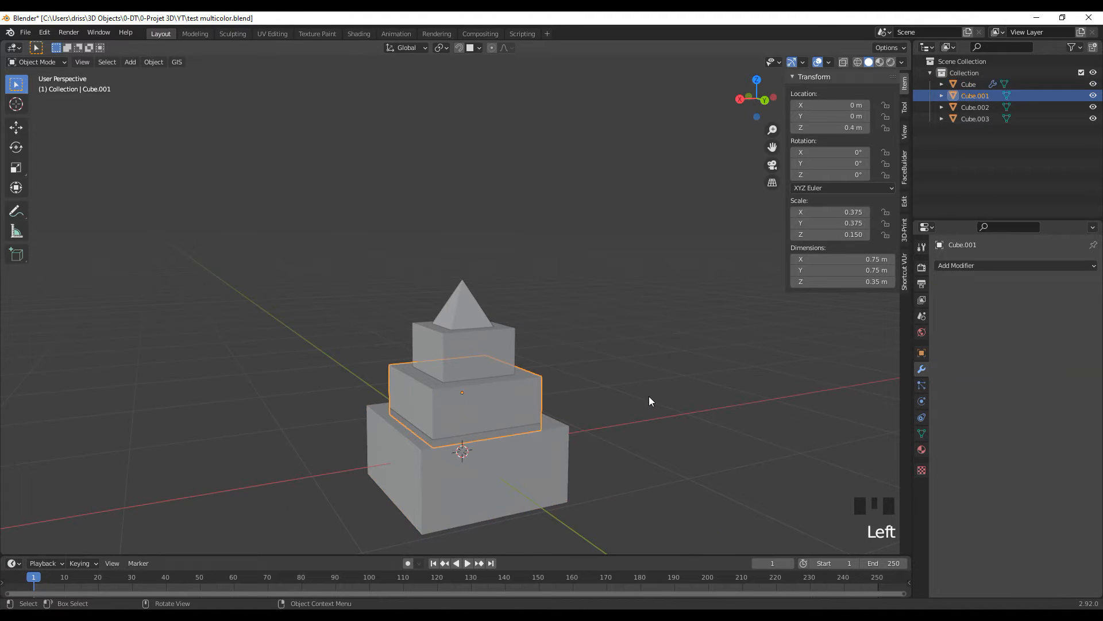
left_click(1094, 96)
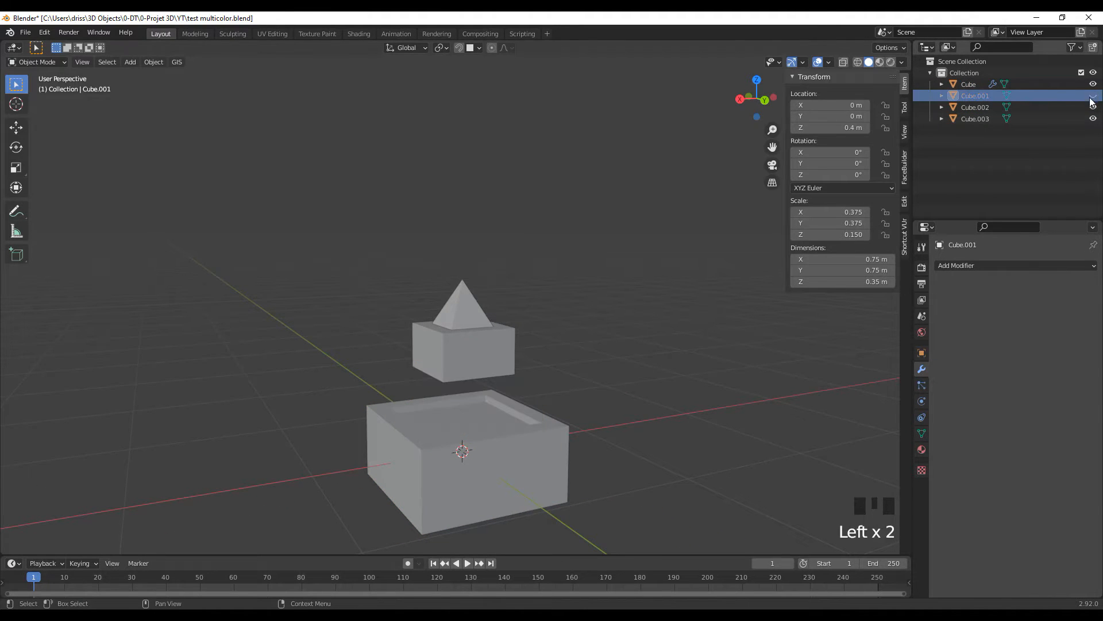
middle_click_drag(609, 318, 584, 398)
scroll(429, 449, "up", 3)
middle_click_drag(428, 450, 599, 382)
Apply the Boolean modifier on the base block.
left_click(549, 446)
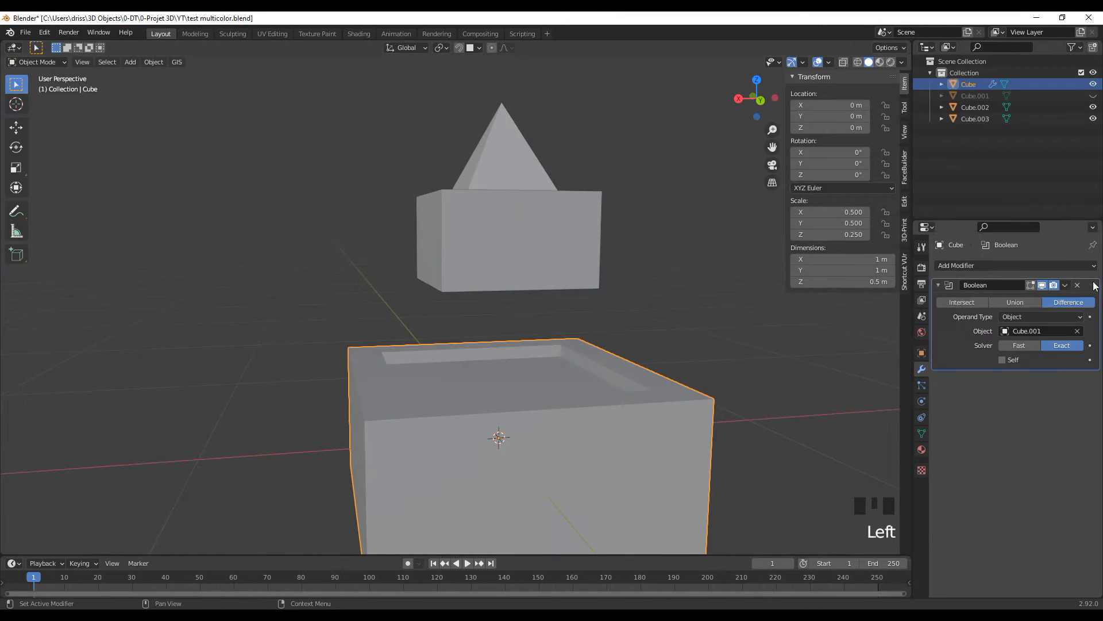
left_click(1065, 285)
left_click(1039, 298)
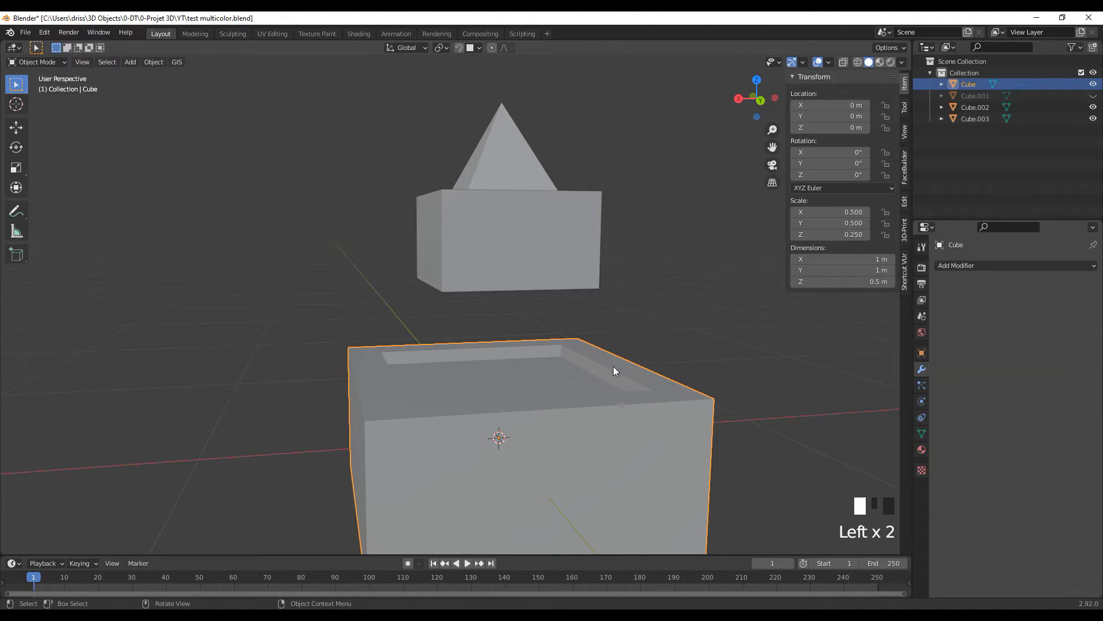
Extrude the third-tier block's bottom face down into the second tier, Cube.001, and cut the overlap from Cube.001 with a Boolean.
left_click(1093, 96)
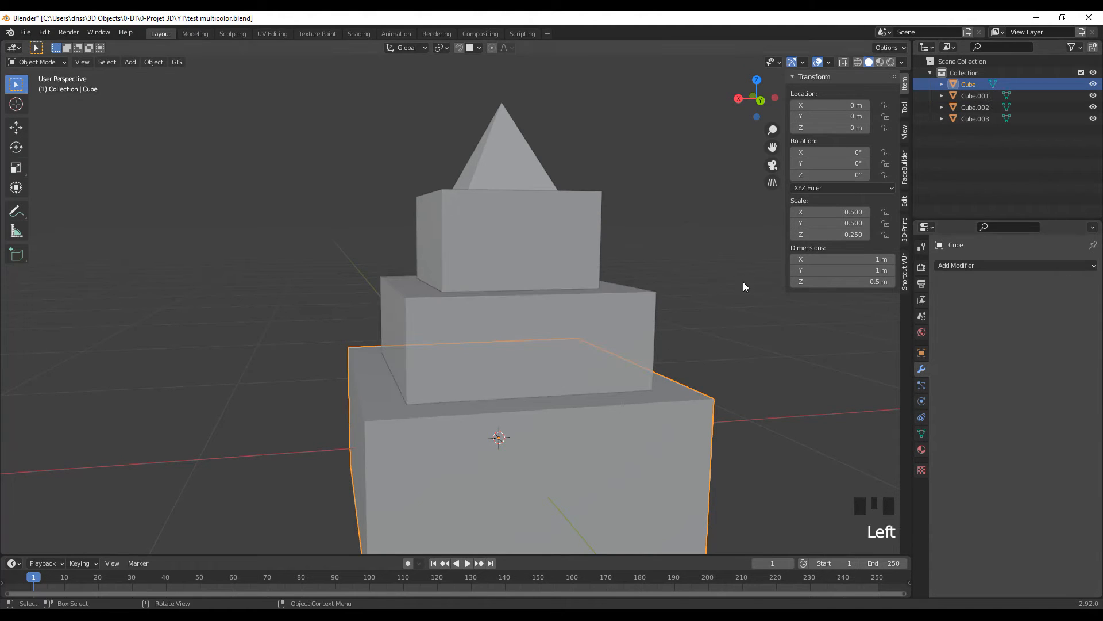
middle_click_drag(742, 282, 733, 293)
left_click(594, 330)
left_click(947, 266)
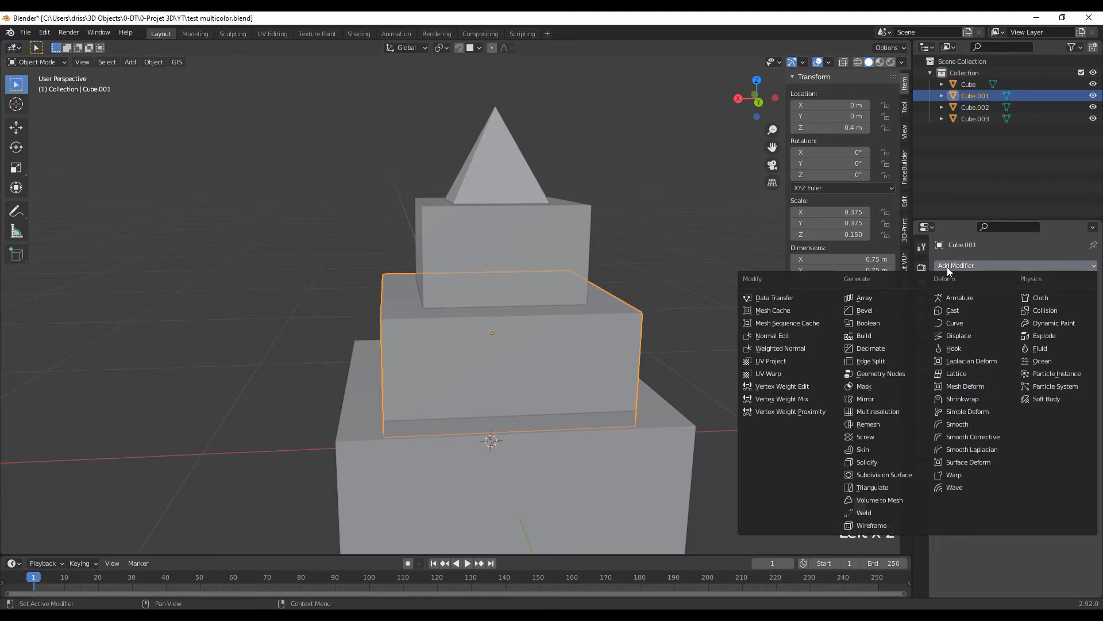
middle_click_drag(574, 301, 501, 372)
double_click(502, 372)
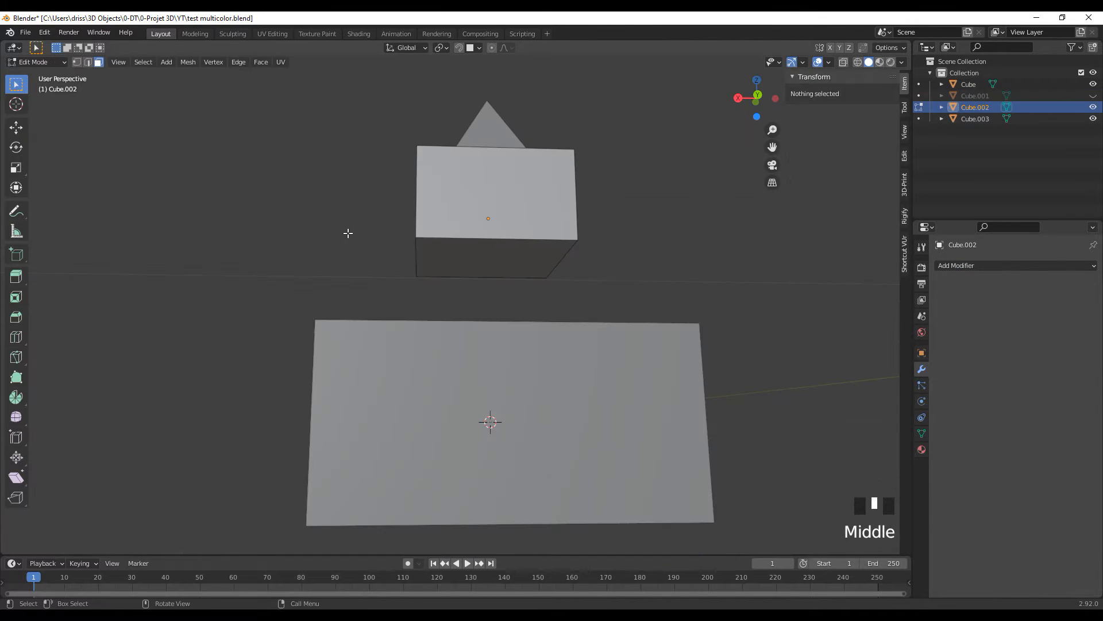
left_click(471, 251)
key("e")
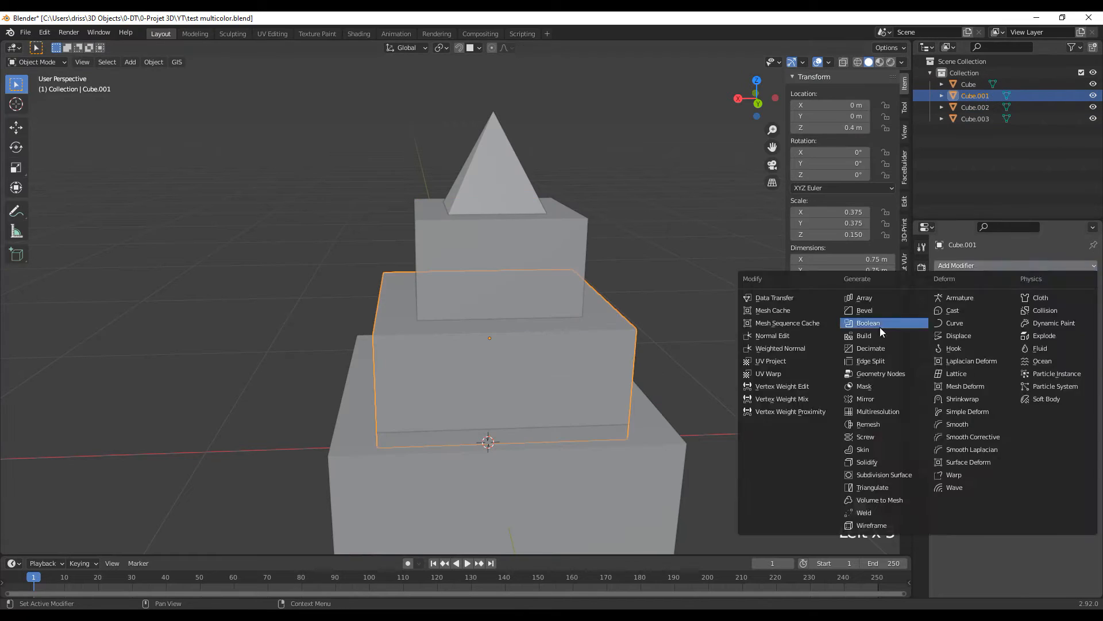
left_click(683, 278)
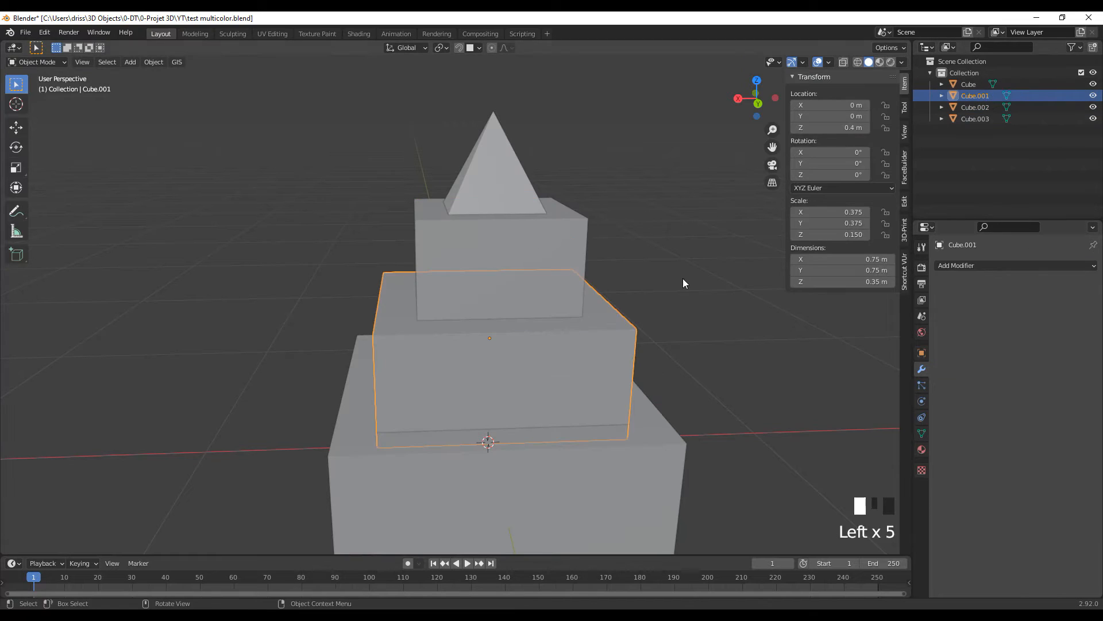
Extrude the pyramid's bottom face downward, hiding the third-tier block to reach it.
key("h")
key("h")
key("alt+h")
left_click(500, 188)
key("e")
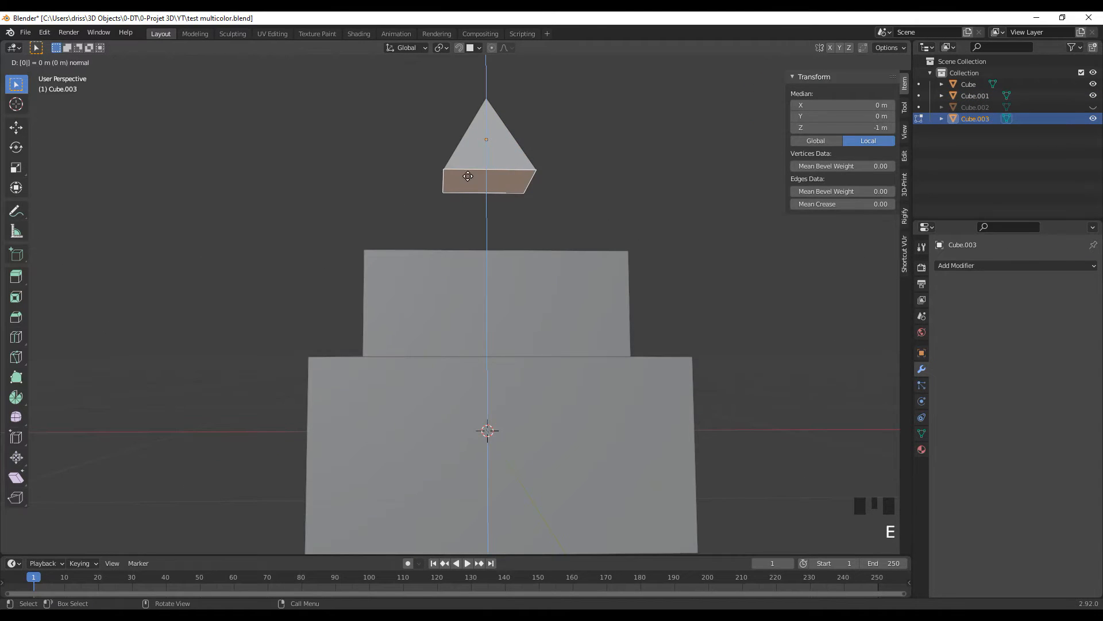
key("Tab")
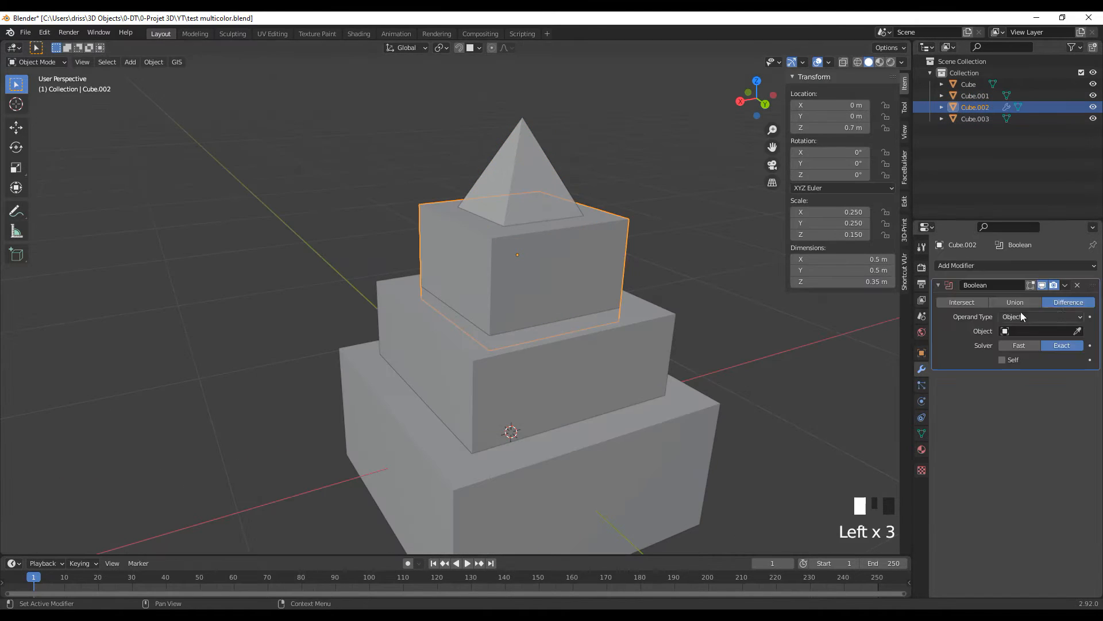
Cut the pyramid's base out of the third-tier block, Cube.002, with a Boolean Difference and save the file.
left_click(529, 253)
key("Tab")
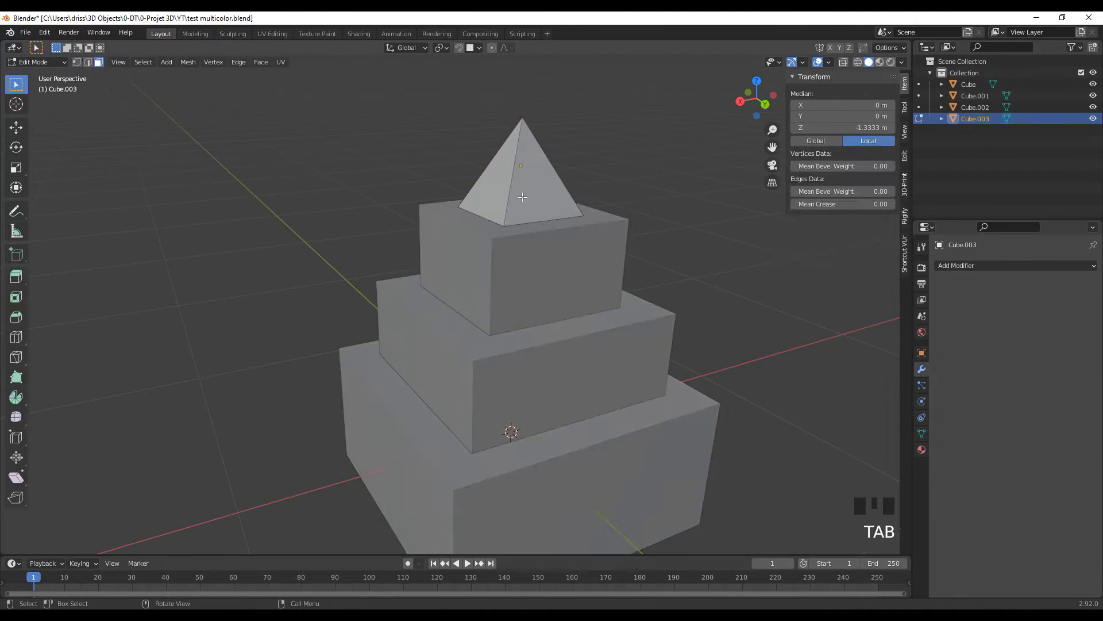
middle_click_drag(575, 321, 492, 414)
left_click(491, 414)
key("ctrl+s")
Pull the base block and the second-tier block to opposite sides along X, with Cube.001 at about -0.98 m.
key("g")
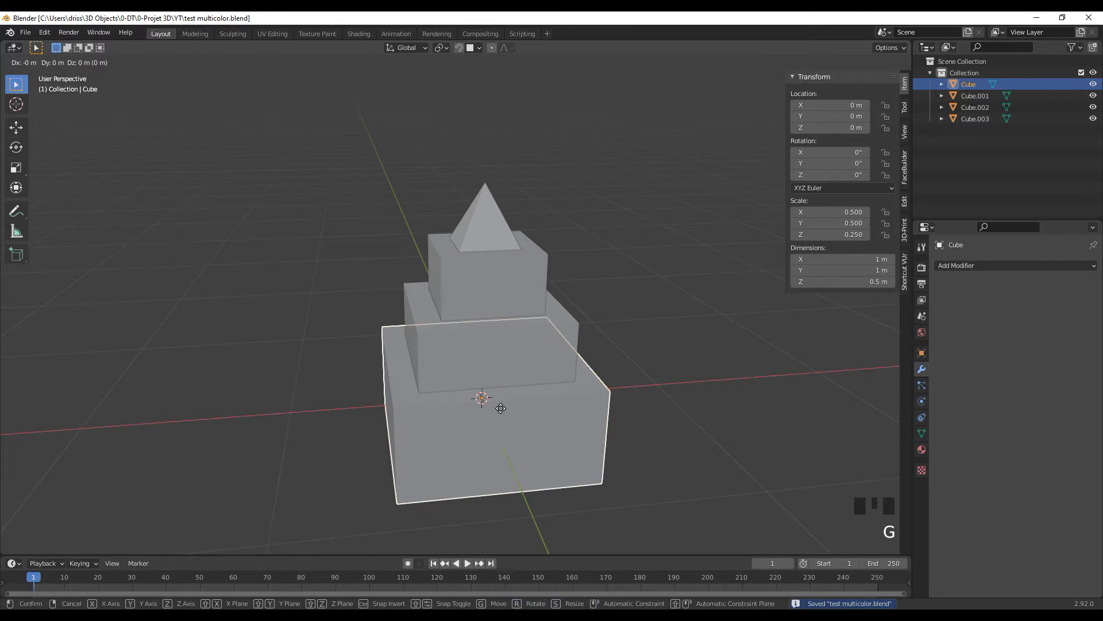
left_click(230, 468)
left_click(478, 361)
key("g")
left_click(657, 352)
Move the third-tier block aside along X and inspect the recesses and the pyramid's extruded base.
left_click(500, 291)
key("g")
key("x")
left_click(379, 300)
left_click(487, 224)
middle_click_drag(520, 372, 564, 367)
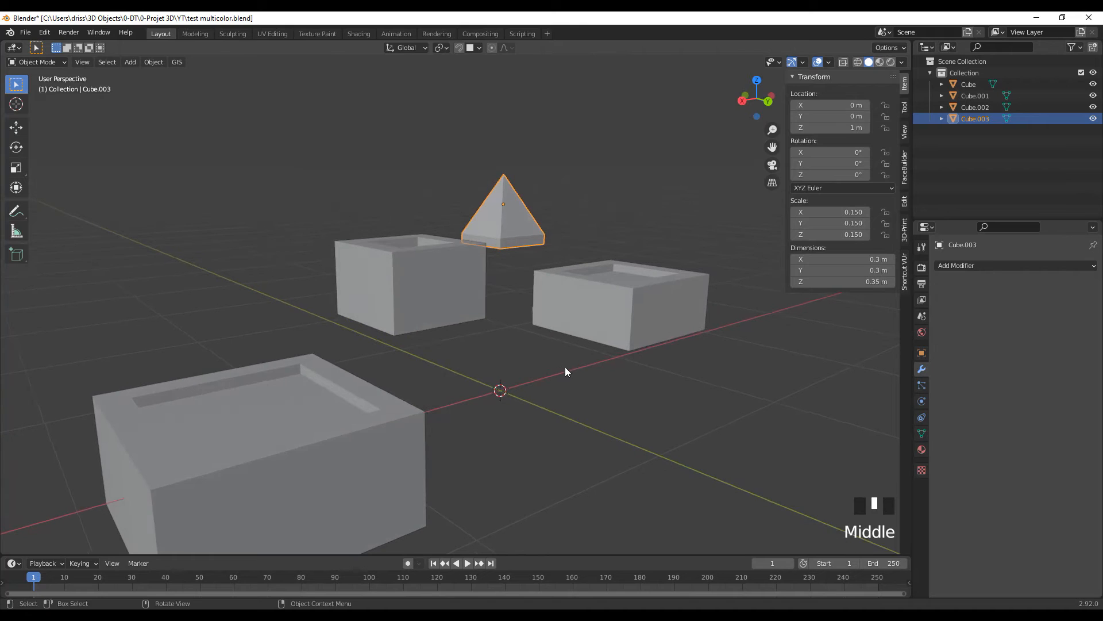
left_click(611, 311)
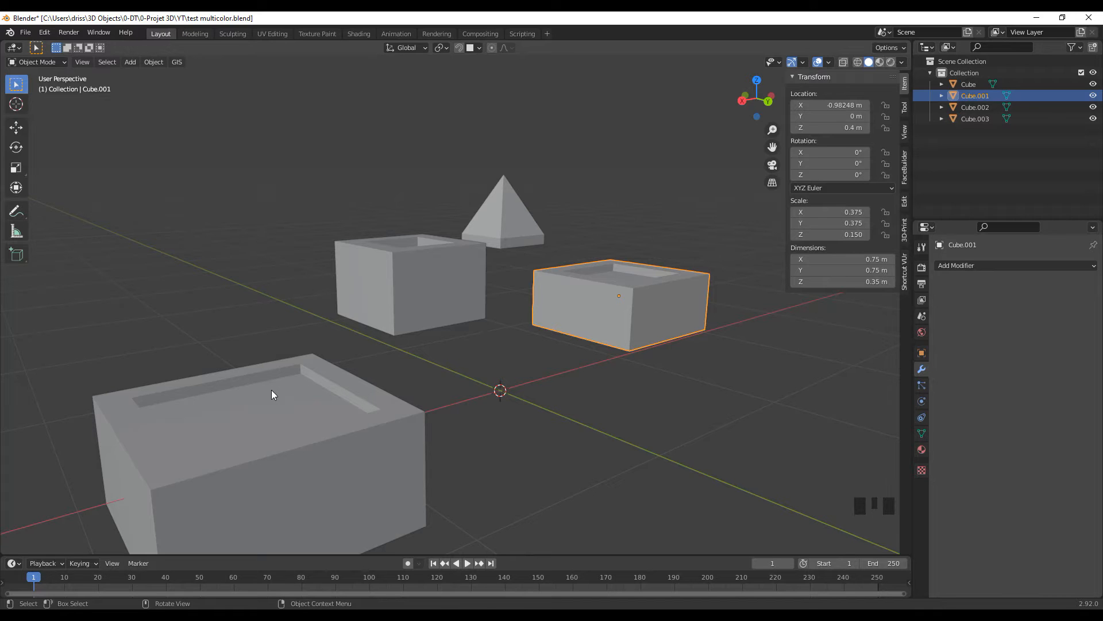
mouse_move(445, 380)
middle_mouse_down()
mouse_move(457, 386)
mouse_move(435, 405)
mouse_move(448, 403)
mouse_move(445, 386)
mouse_move(452, 400)
mouse_move(463, 390)
middle_mouse_up()
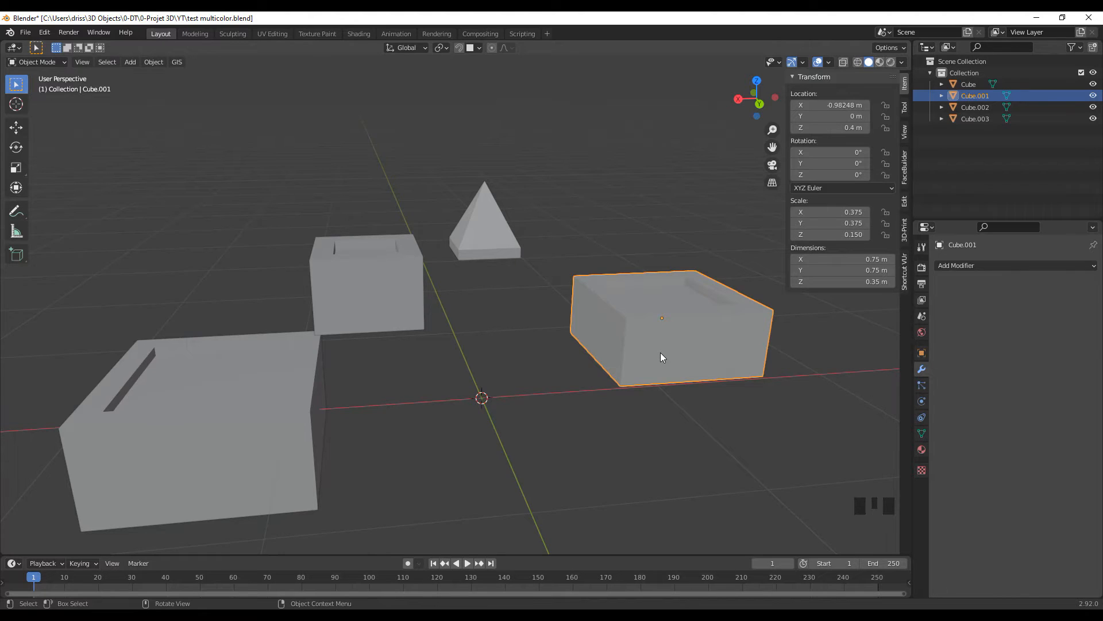
middle_click_drag(660, 353, 423, 495)
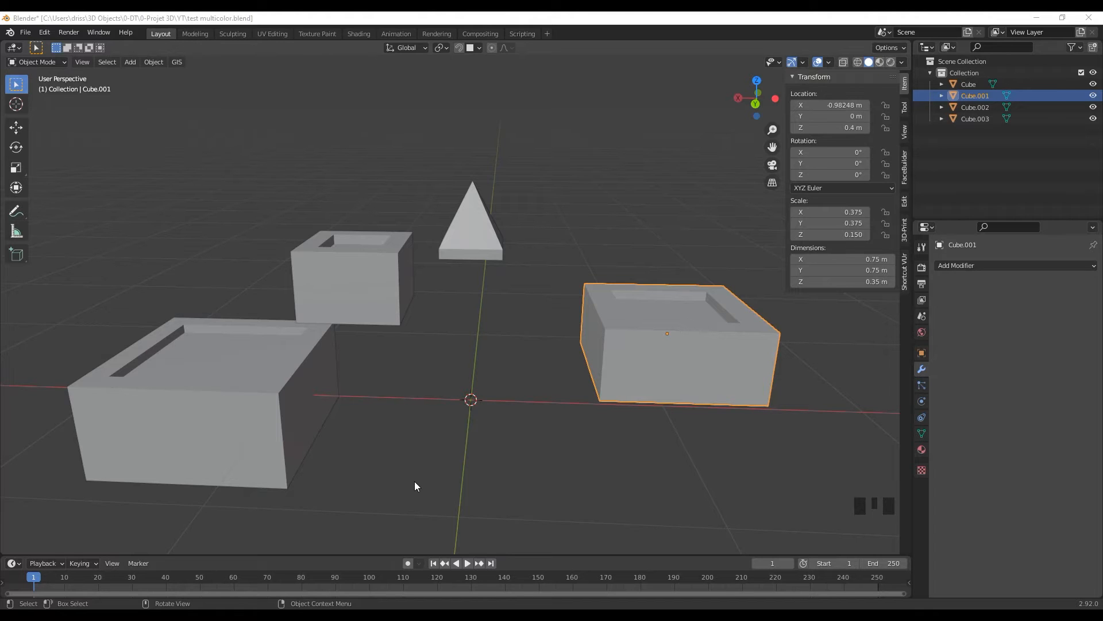
Undo the block moves and the Boolean cuts, back to the stacked tower with extruded bottoms.
key("ctrl+z")
key("ctrl+z")
key("ctrl+z")
key("ctrl+z")
key("ctrl+z")
key("ctrl+z")
key("ctrl+z")
key("ctrl+z")
key("ctrl+z")
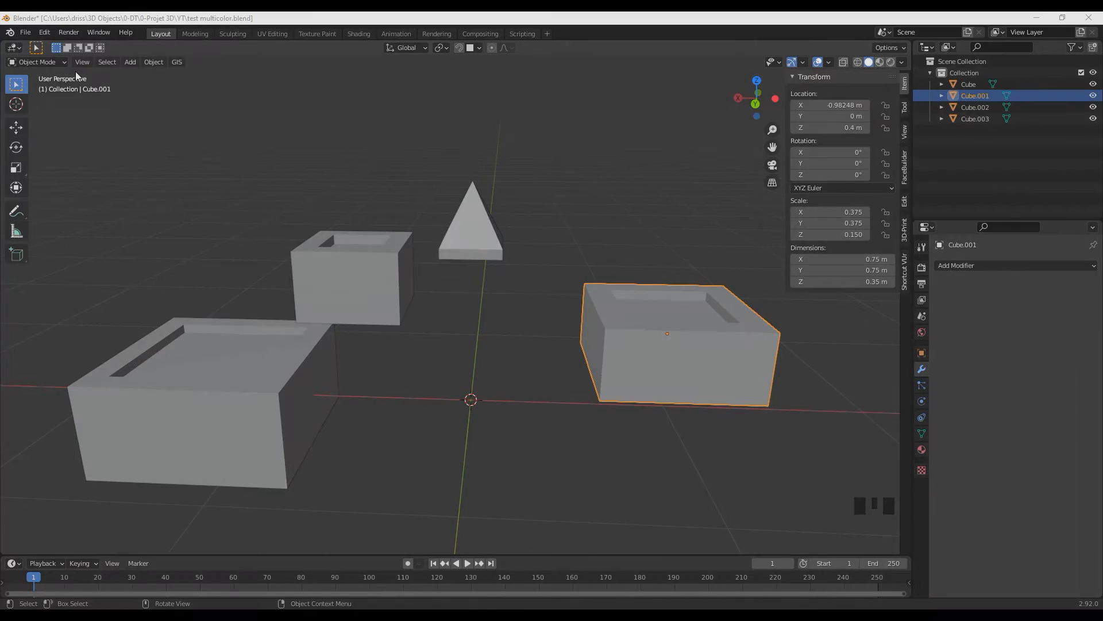
key("ctrl+z")
key("ctrl+z")
key("ctrl+z")
key("ctrl+z")
key("ctrl+z")
key("ctrl+z")
Duplicate the pyramid, Cube.003, in place by copying and pasting it.
middle_click_drag(259, 252, 571, 278)
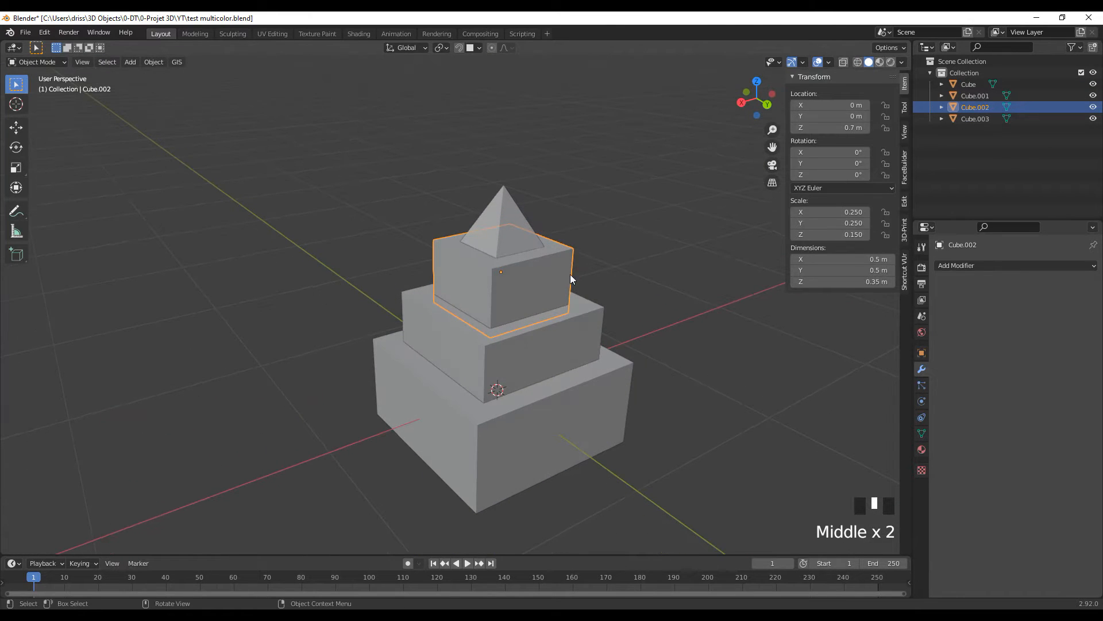
left_click(501, 224)
middle_click_drag(521, 244, 594, 255)
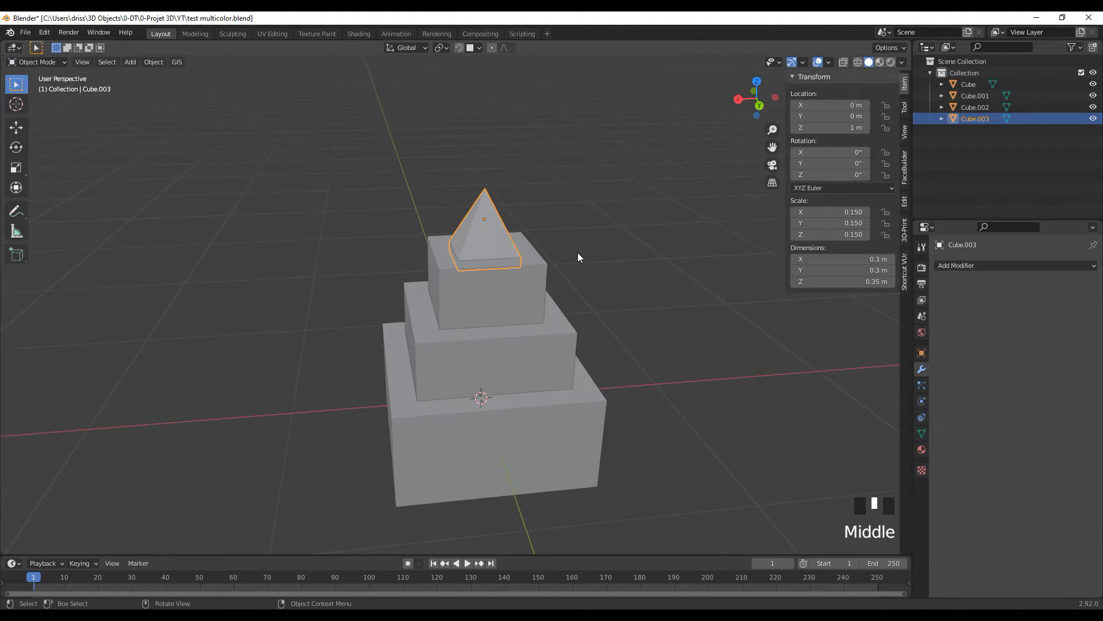
key("ctrl+c")
key("ctrl+v")
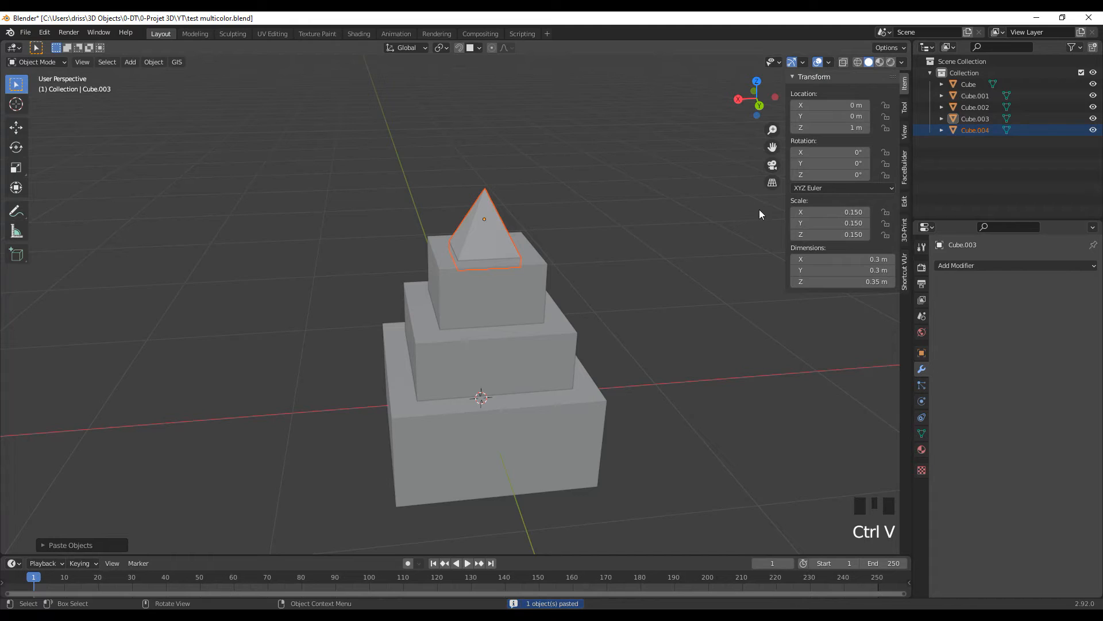
Rename the pasted pyramid copy as Printable 4 and hide it.
left_click(977, 130)
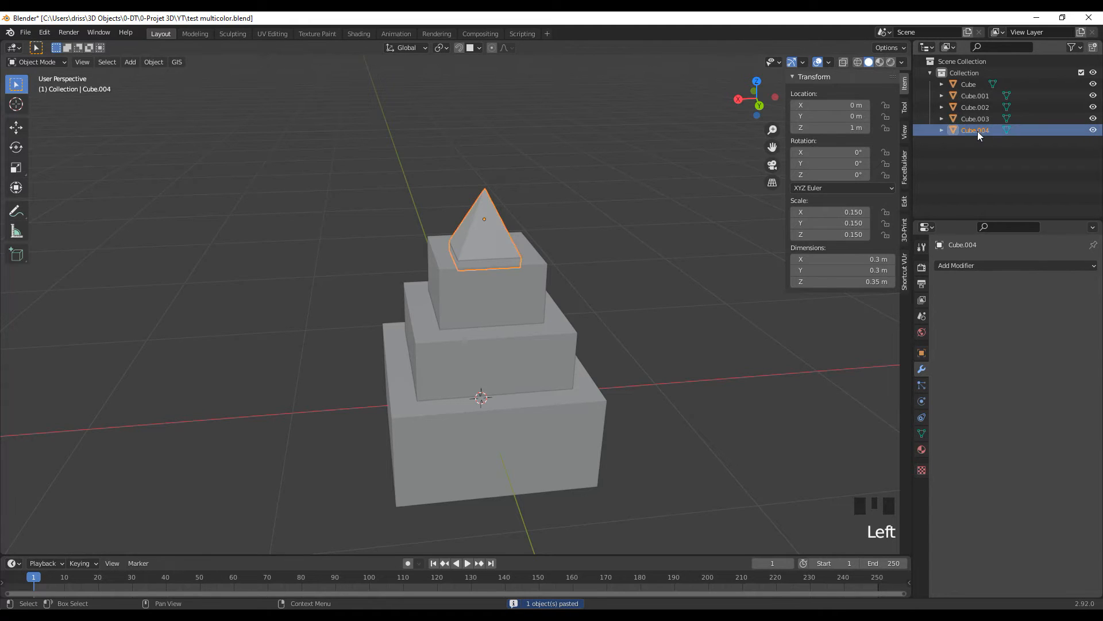
key("F2")
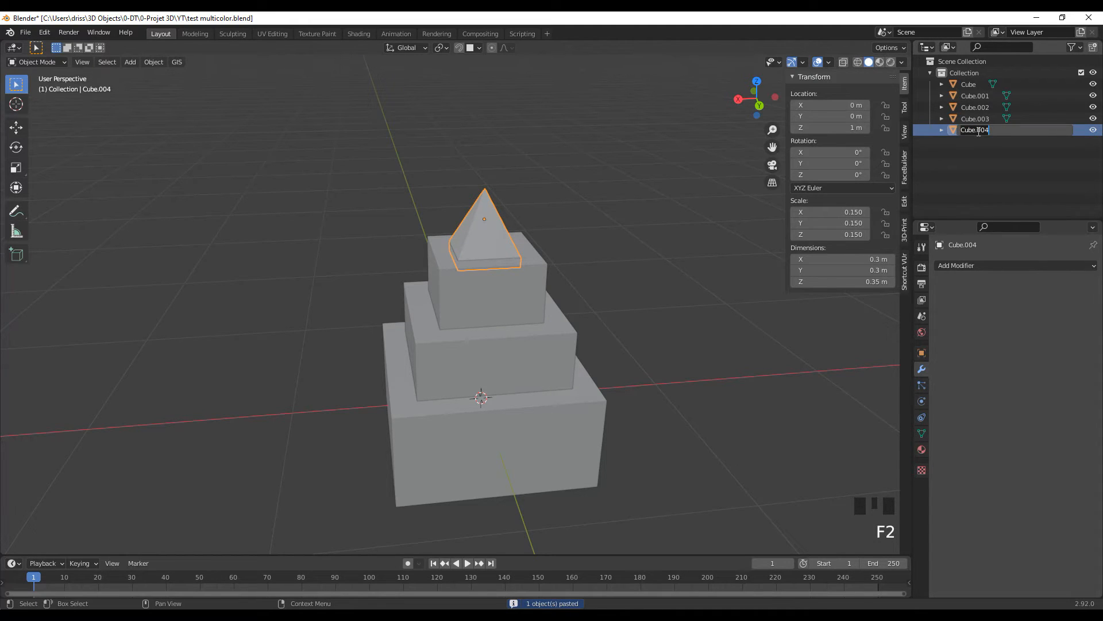
type("Printable 4")
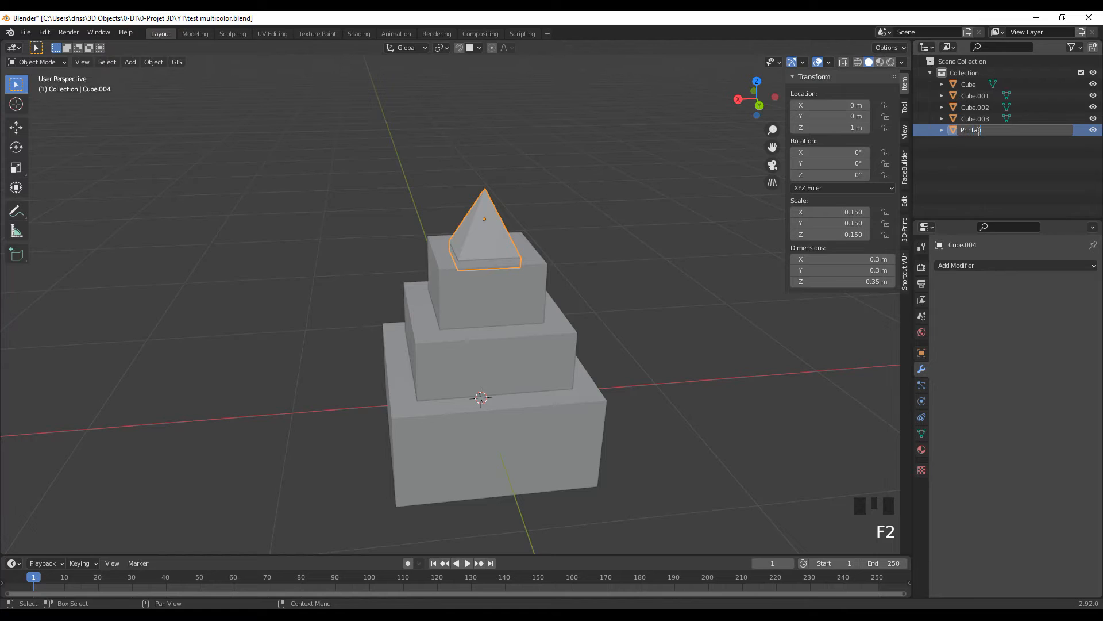
key("Return")
left_click(1093, 130)
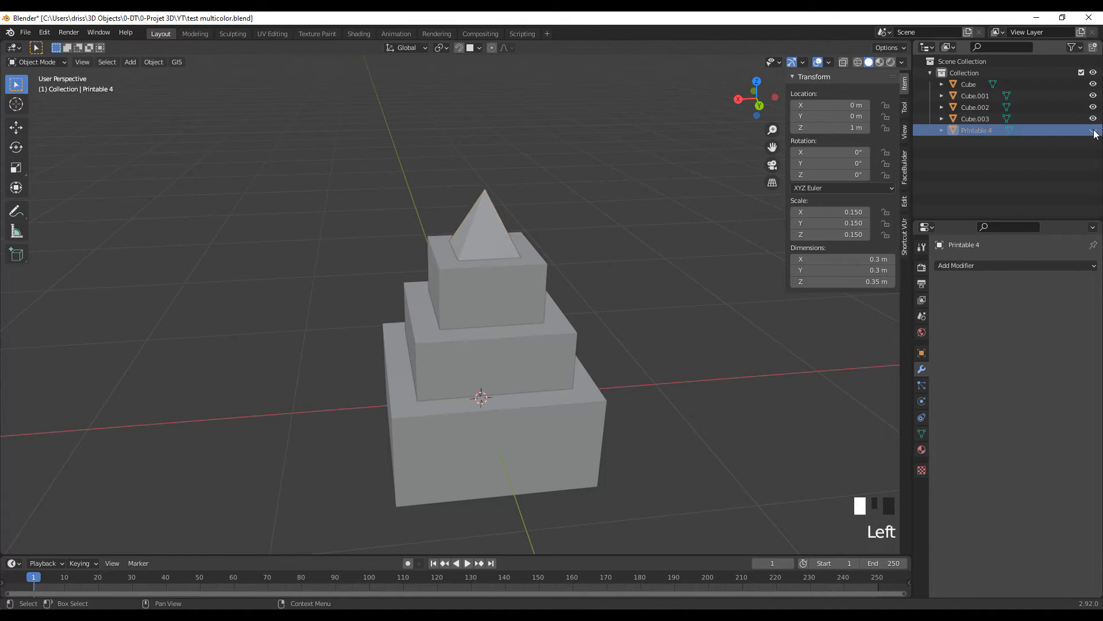
Enlarge the original pyramid, Cube.003, by adding 0.004 m to its X dimension, making it 0.304 m.
double_click(491, 236)
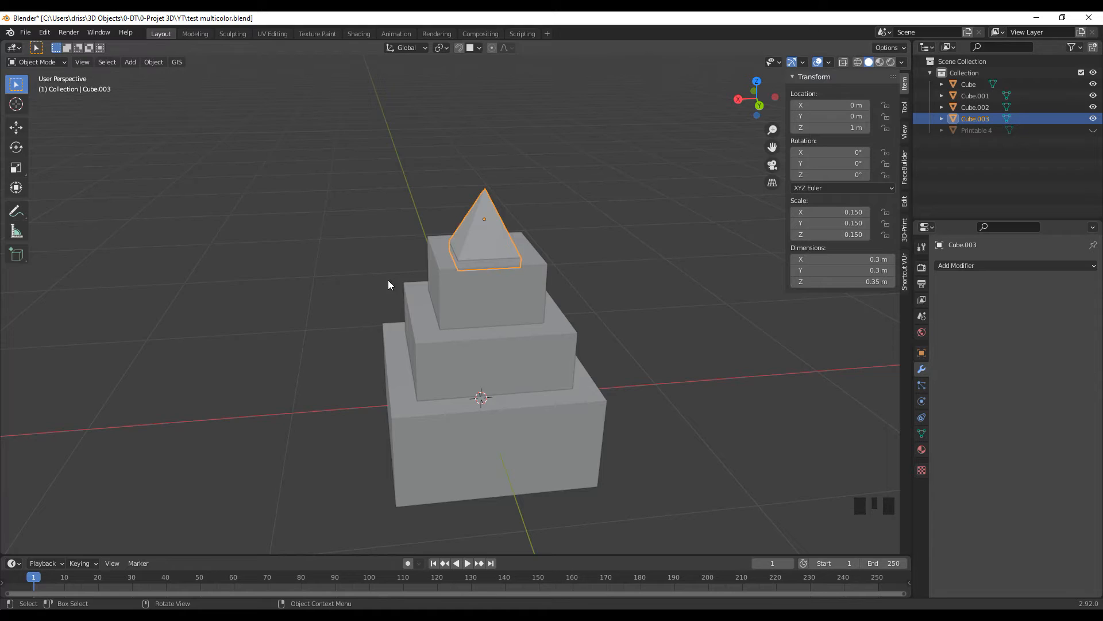
scroll(387, 280, "up", 5)
scroll(385, 275, "down", 2)
middle_click_drag(353, 210, 329, 237)
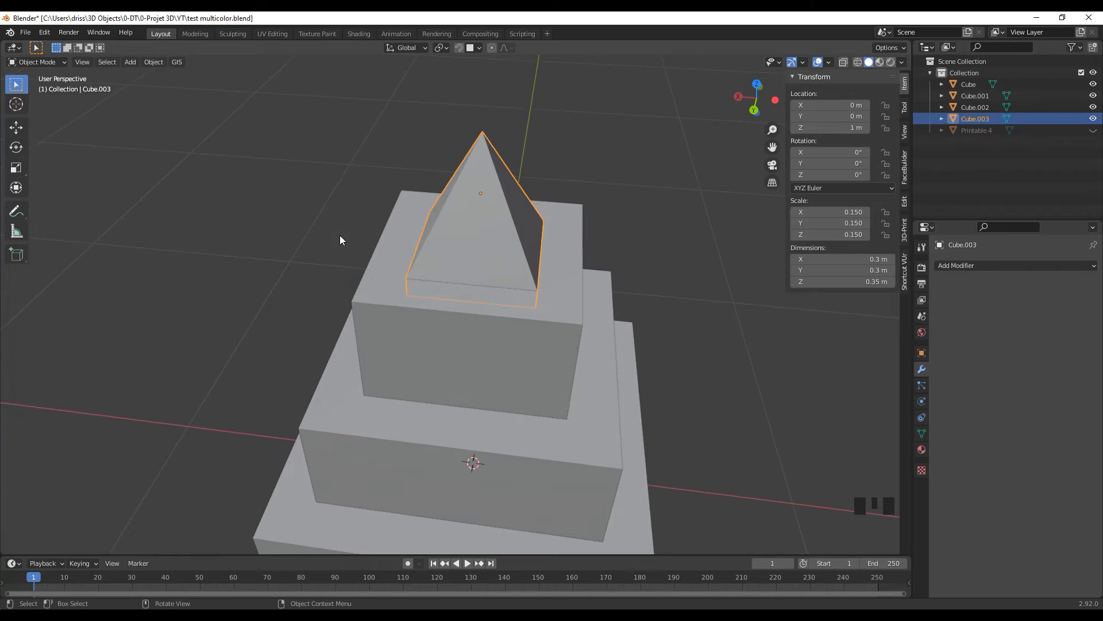
left_click(881, 259)
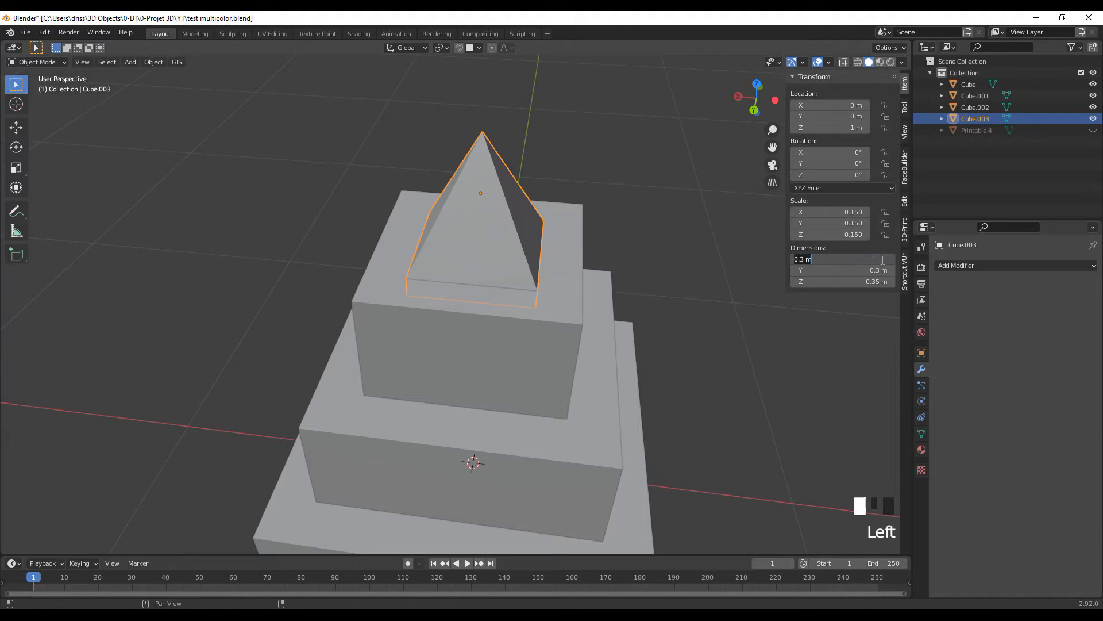
left_click(823, 259)
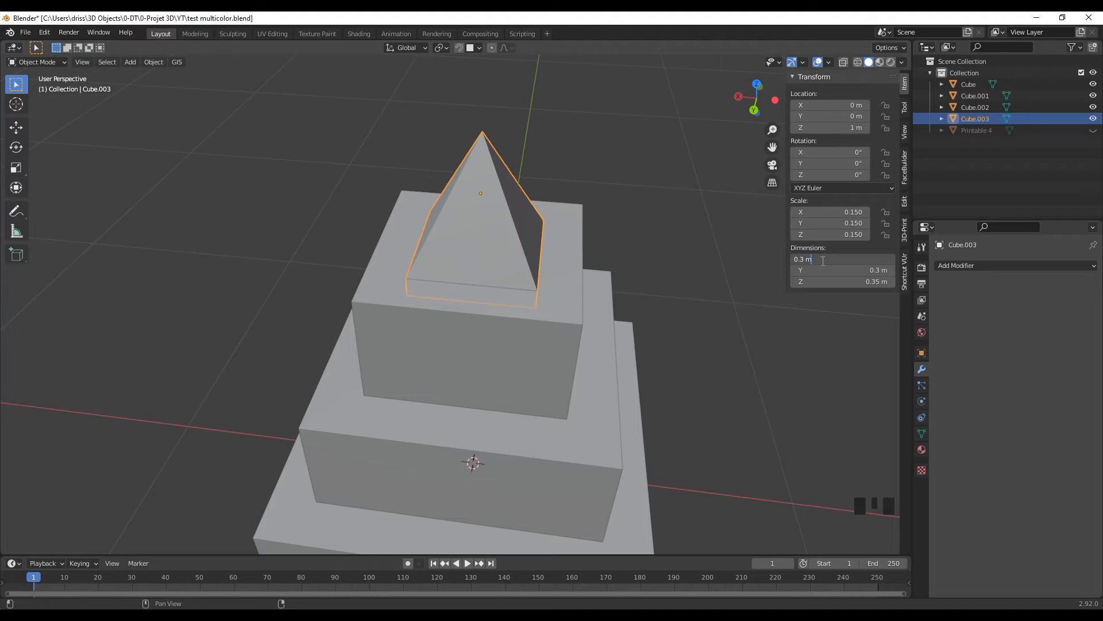
type("+0")
key("BackSpace")
type(".04")
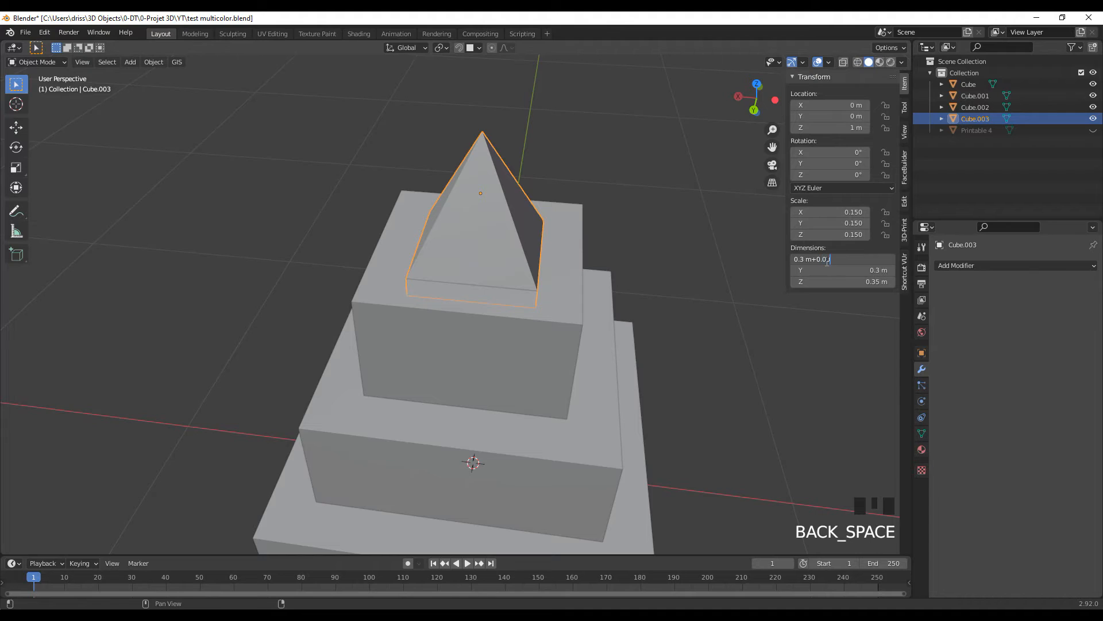
key("Return")
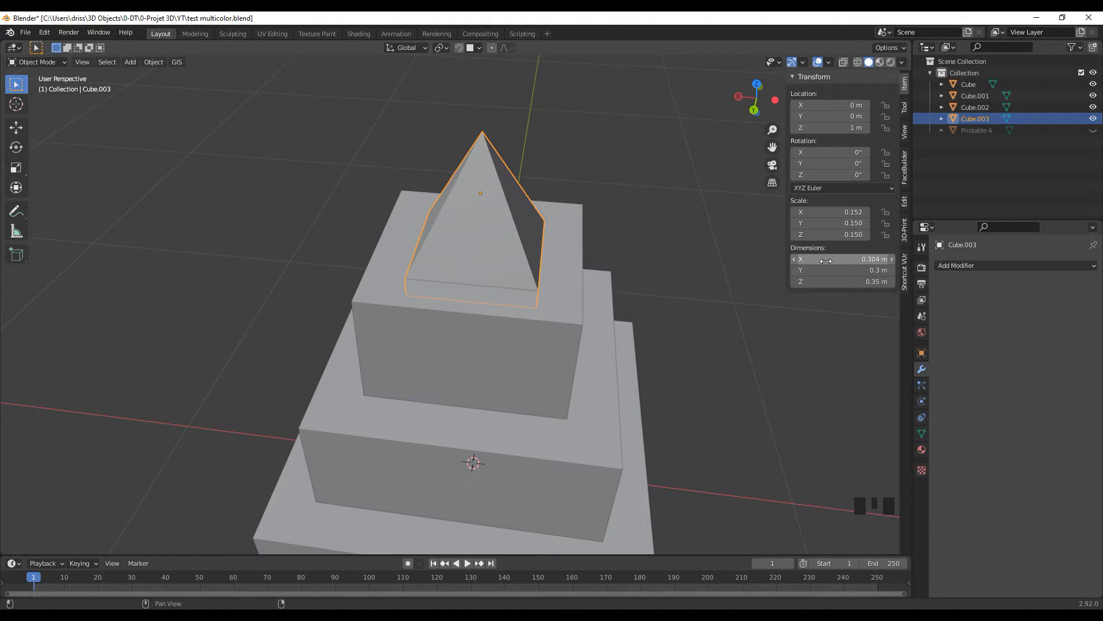
Add 0.004 m to the pyramid's Y dimension, making it 0.304 m, and check the tower from the front.
left_click(852, 270)
left_click(852, 271)
type("+0.004")
key("Return")
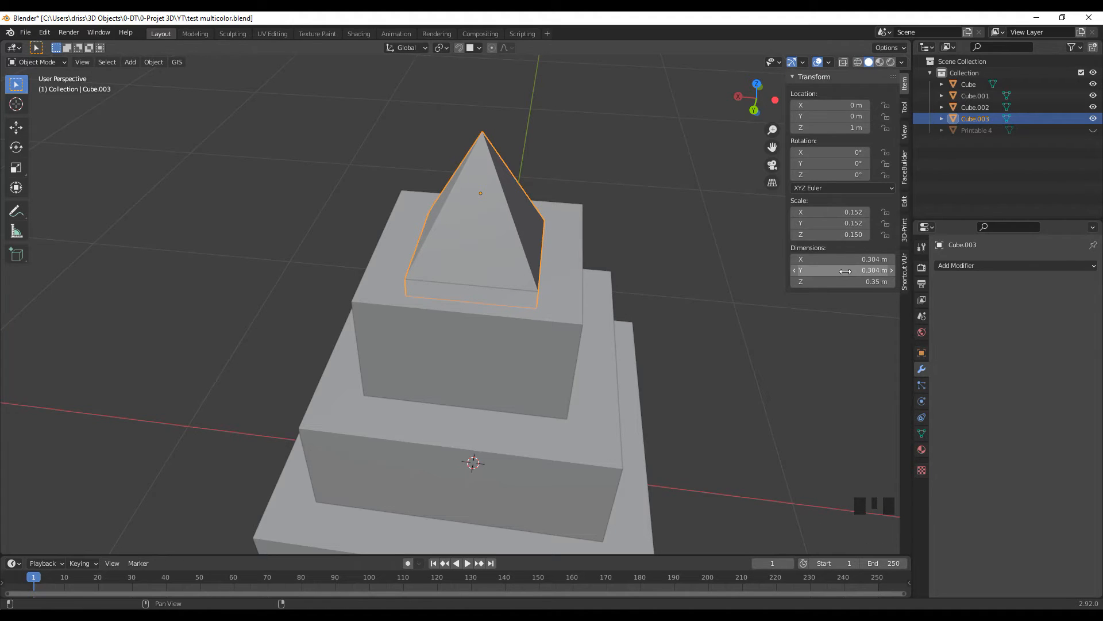
key("KP_1")
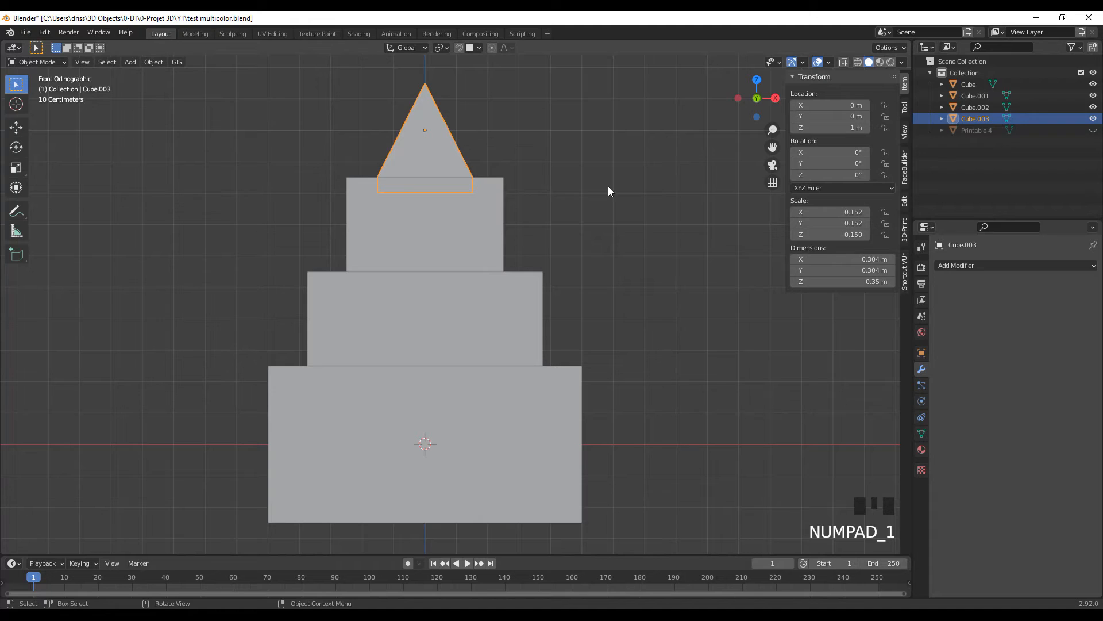
middle_click_drag(557, 156, 426, 173)
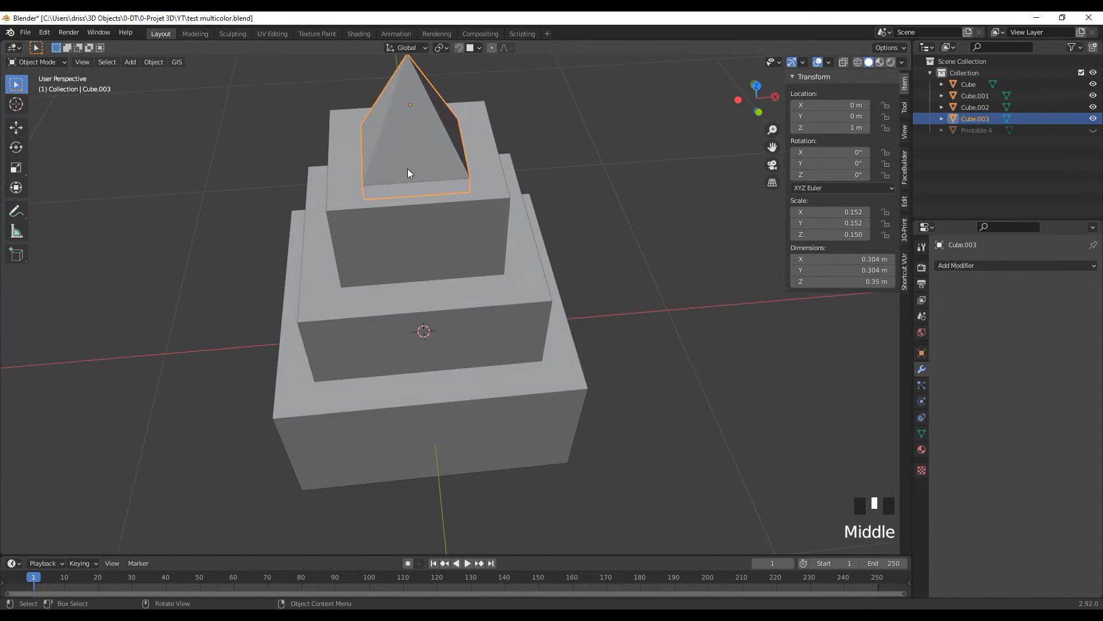
Add a Boolean modifier to the third-tier block, Cube.002, set to Difference with Cube.003 as the object.
left_click(415, 195)
left_click(1000, 265)
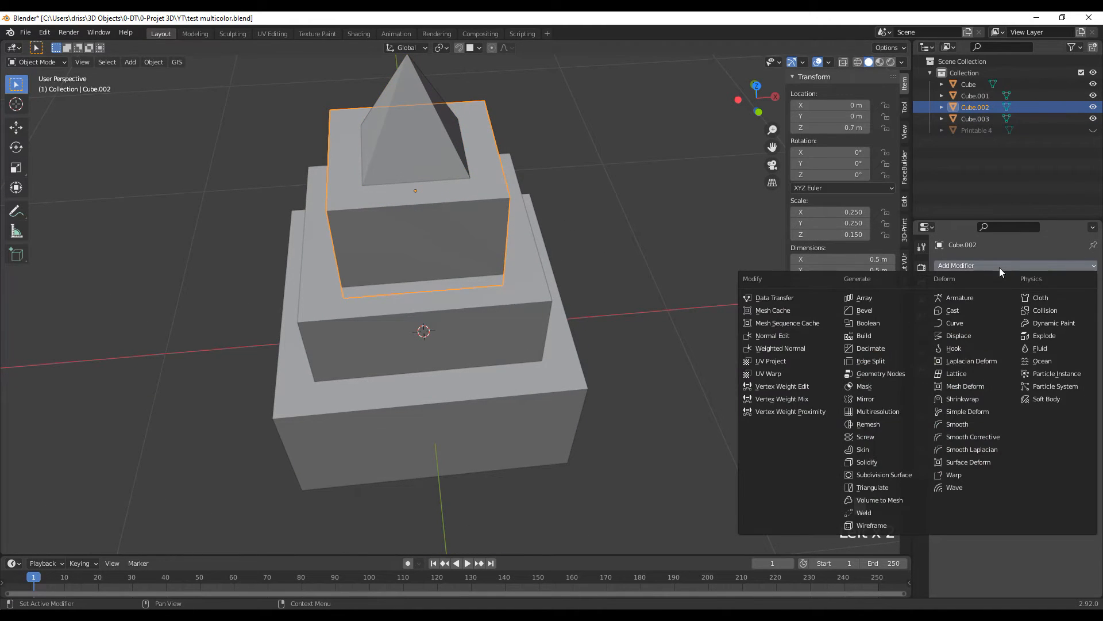
left_click(885, 323)
left_click(1079, 331)
left_click(426, 136)
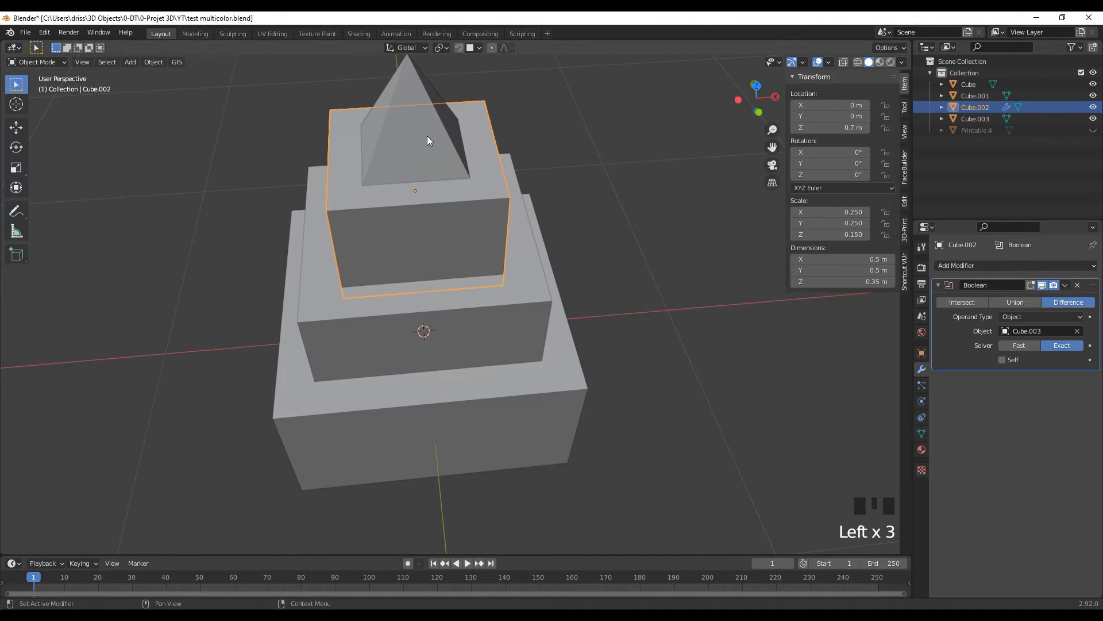
Apply the Boolean modifier on the third-tier block and select the enlarged pyramid, Cube.003.
middle_click_drag(474, 138, 414, 110)
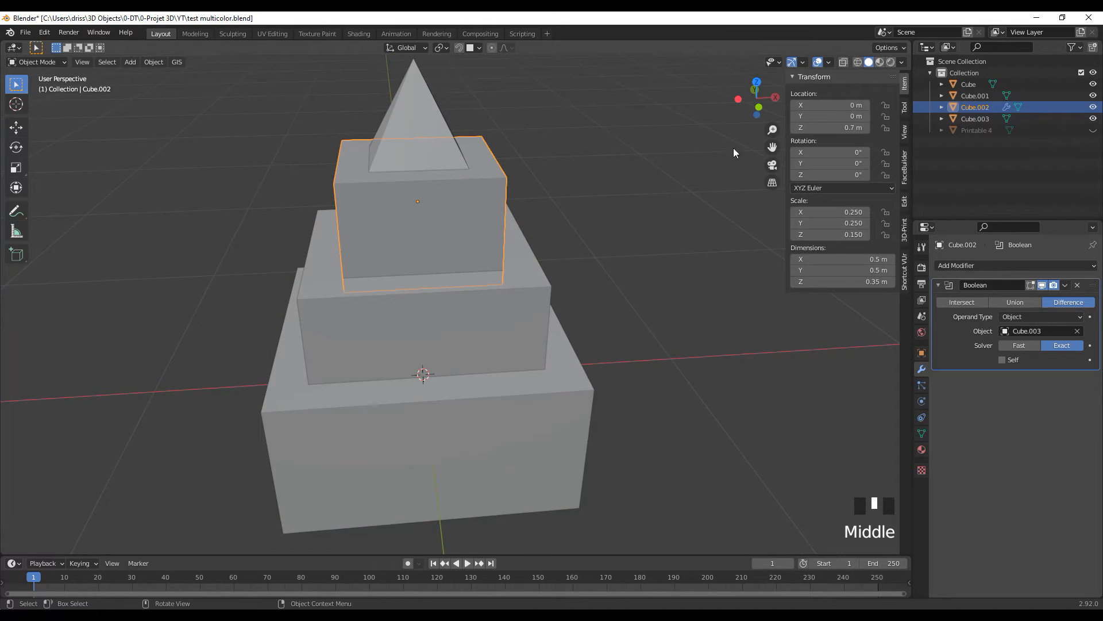
left_click(1065, 285)
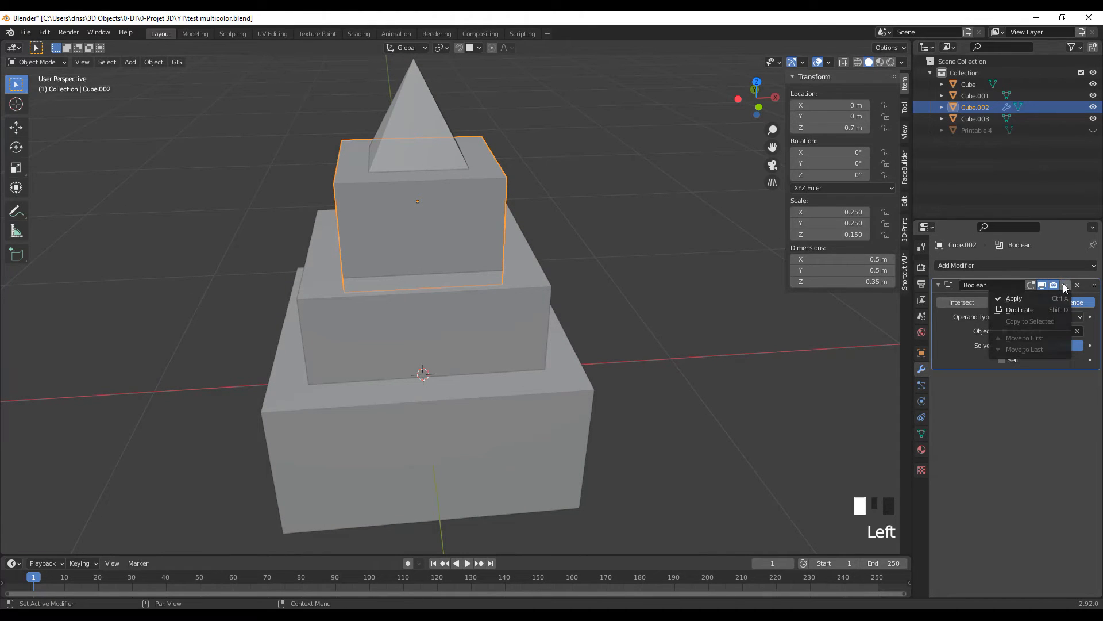
left_click(1030, 297)
left_click(389, 118)
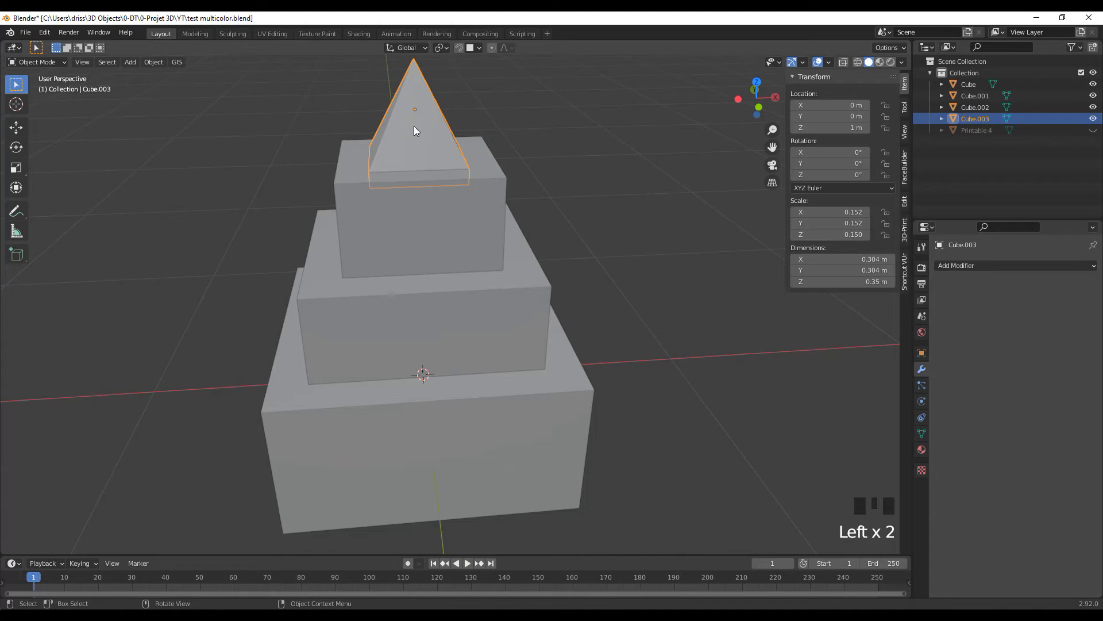
Hide the enlarged pyramid, Cube.003, show the Printable 4 copy, and inspect how it sits in the third-tier block's recess.
key("h")
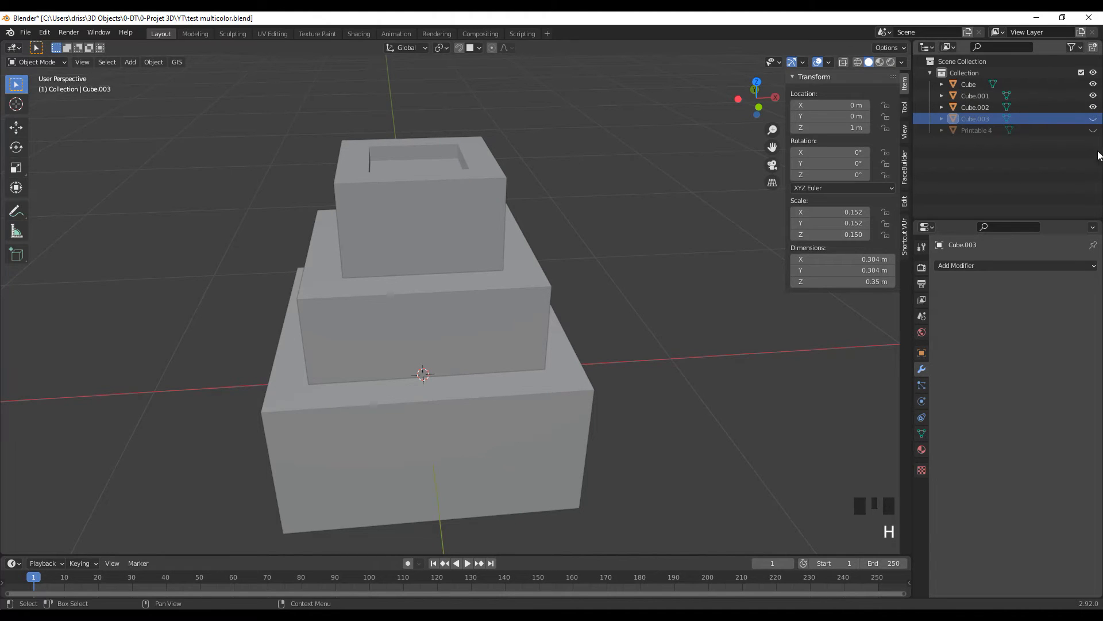
left_click(1094, 131)
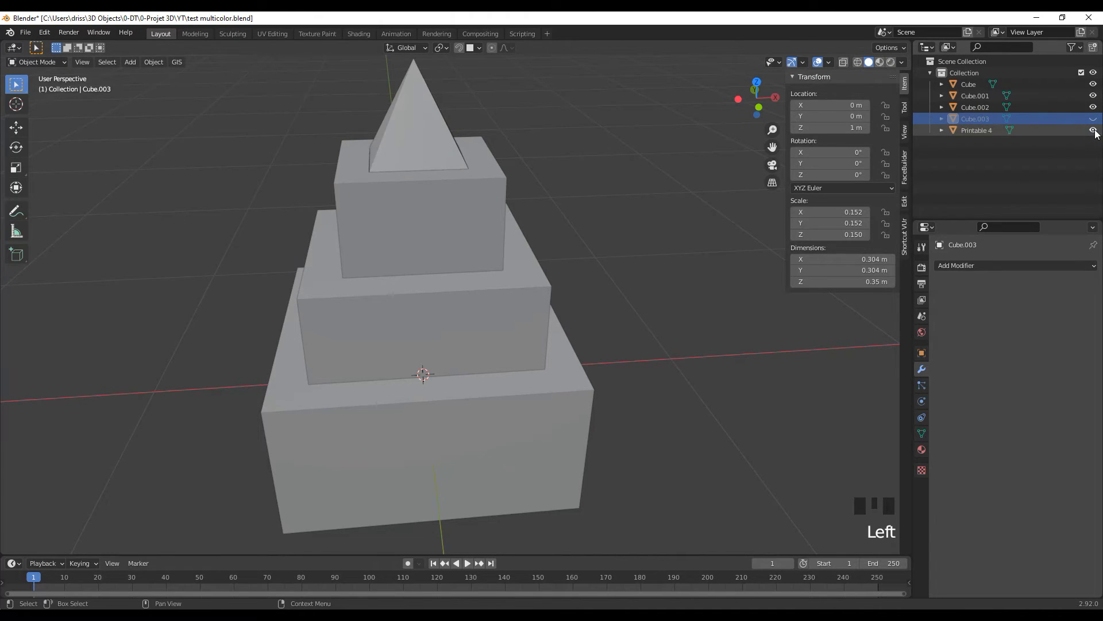
middle_click(371, 156, "alt")
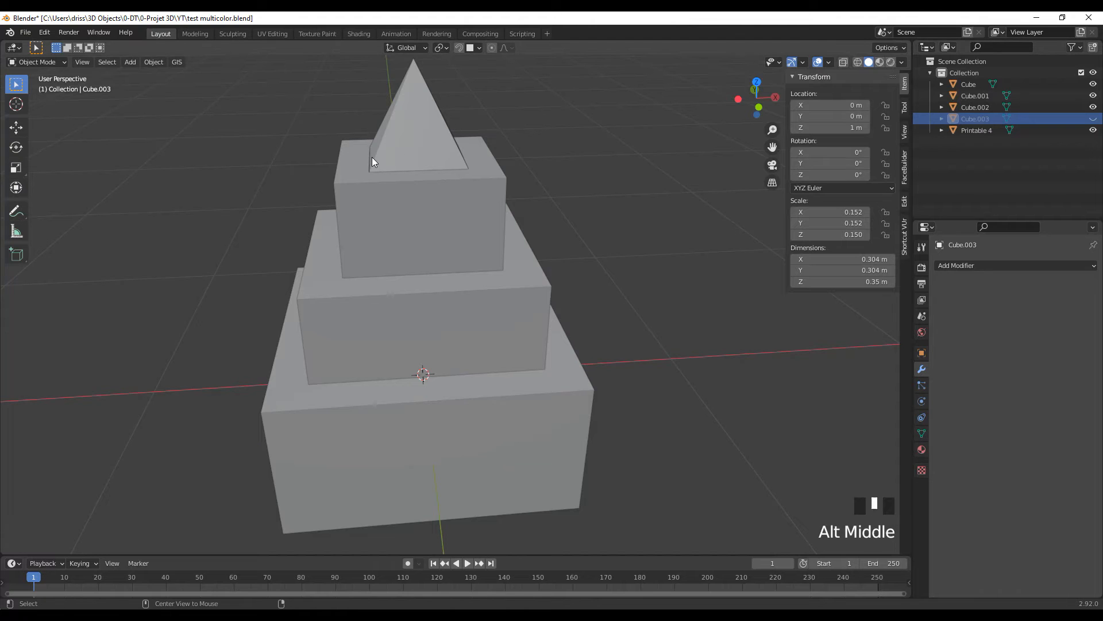
scroll(420, 273, "up", 4)
middle_click_drag(438, 288, 284, 294)
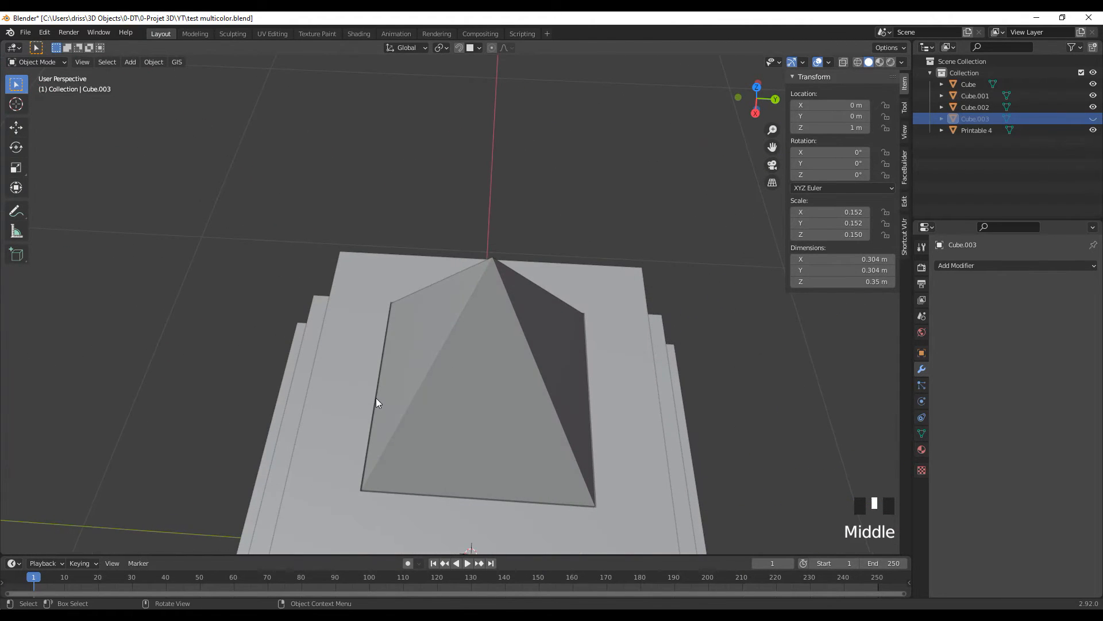
middle_click_drag(331, 396, 368, 329)
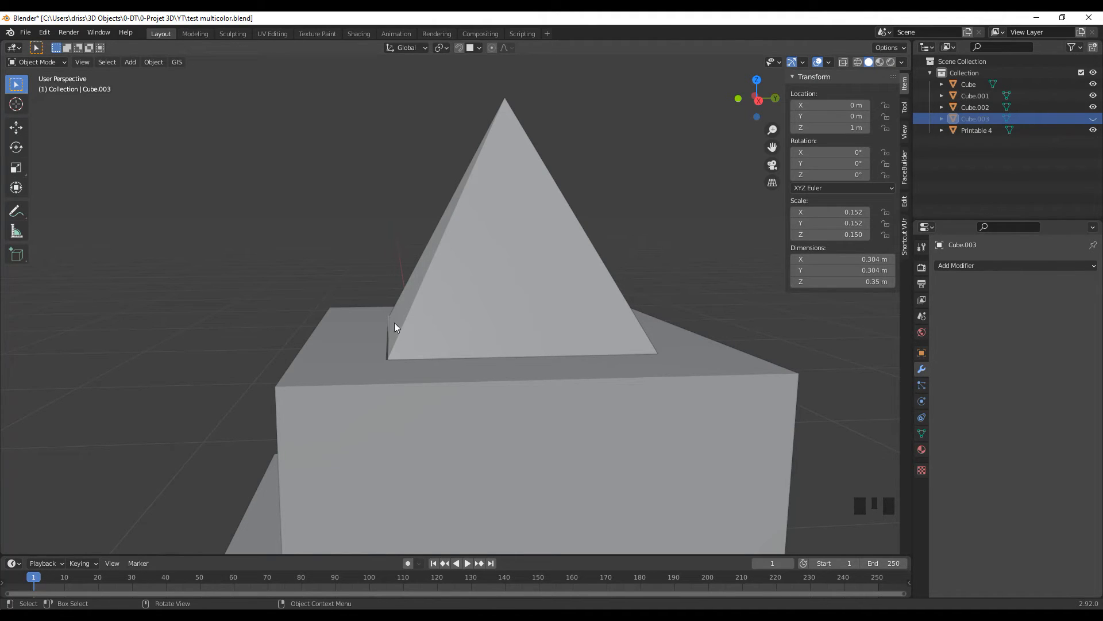
Raise the Printable 4 pyramid about 0.031 m along the Z axis.
left_click(446, 336)
key("g")
key("z")
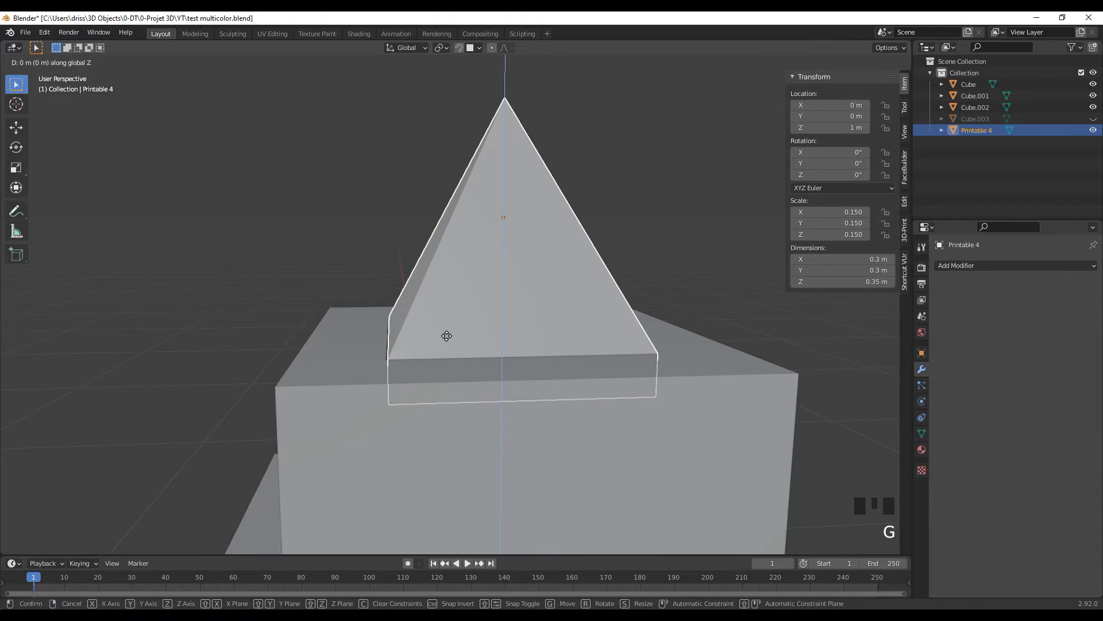
left_click(446, 312)
middle_click_drag(574, 352, 630, 377)
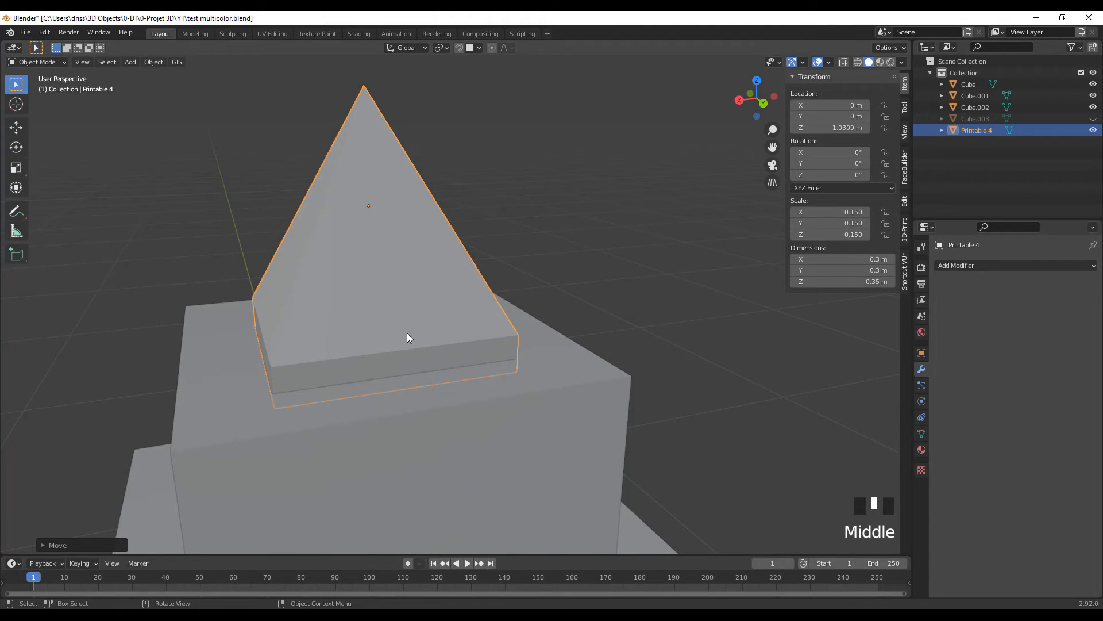
key("g")
key("z")
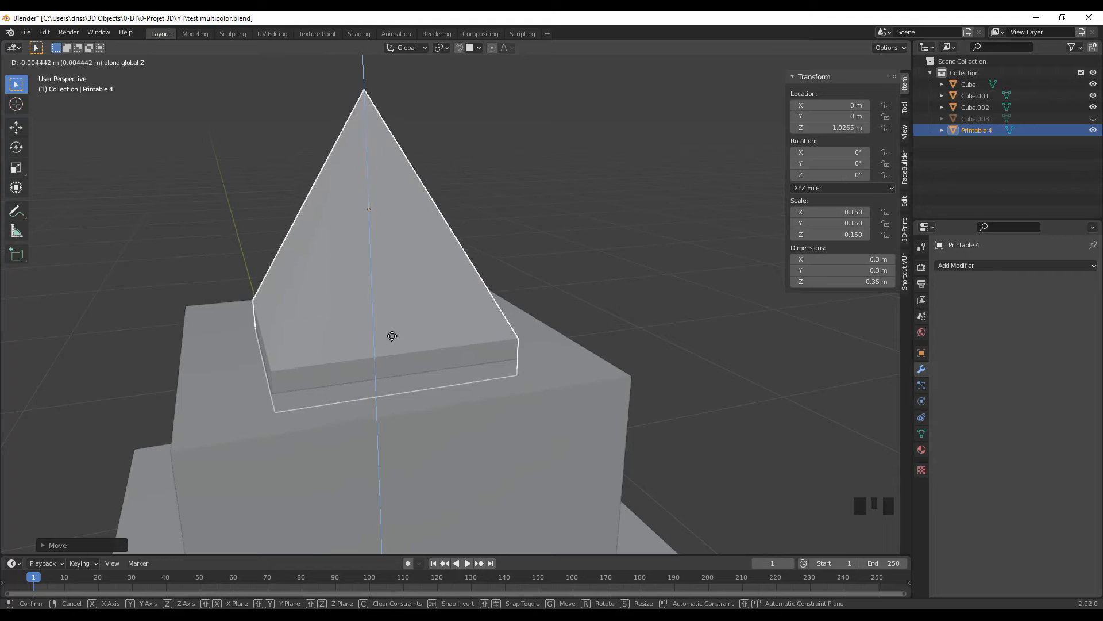
key("c")
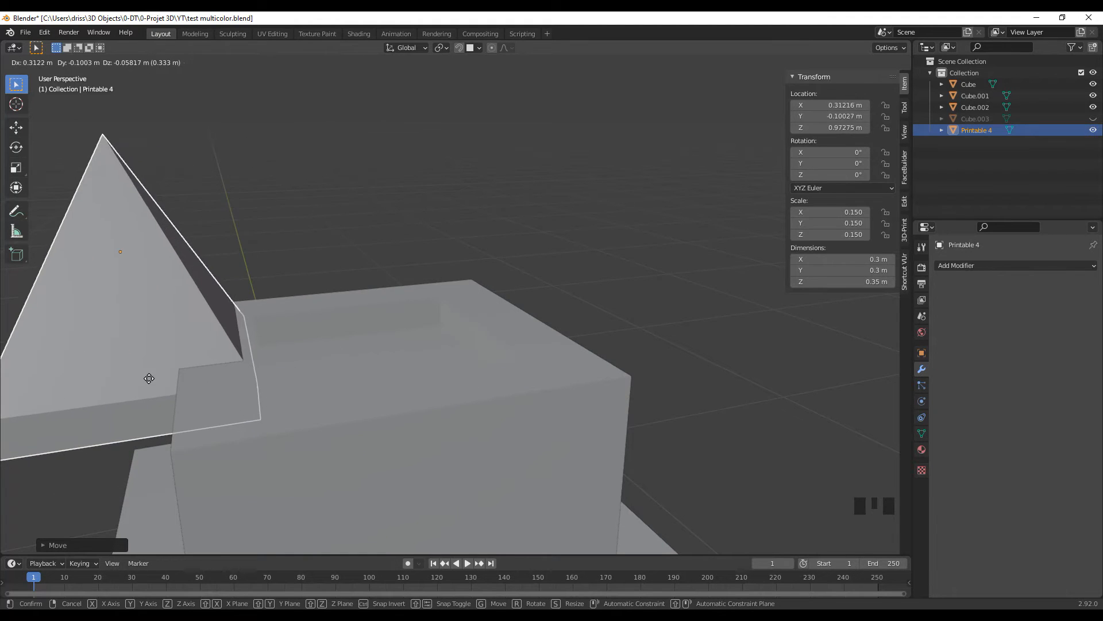
right_click(402, 370)
Examine the clearance between the raised pyramid and its recess, and view the whole tower from several angles.
middle_click_drag(403, 370, 539, 390)
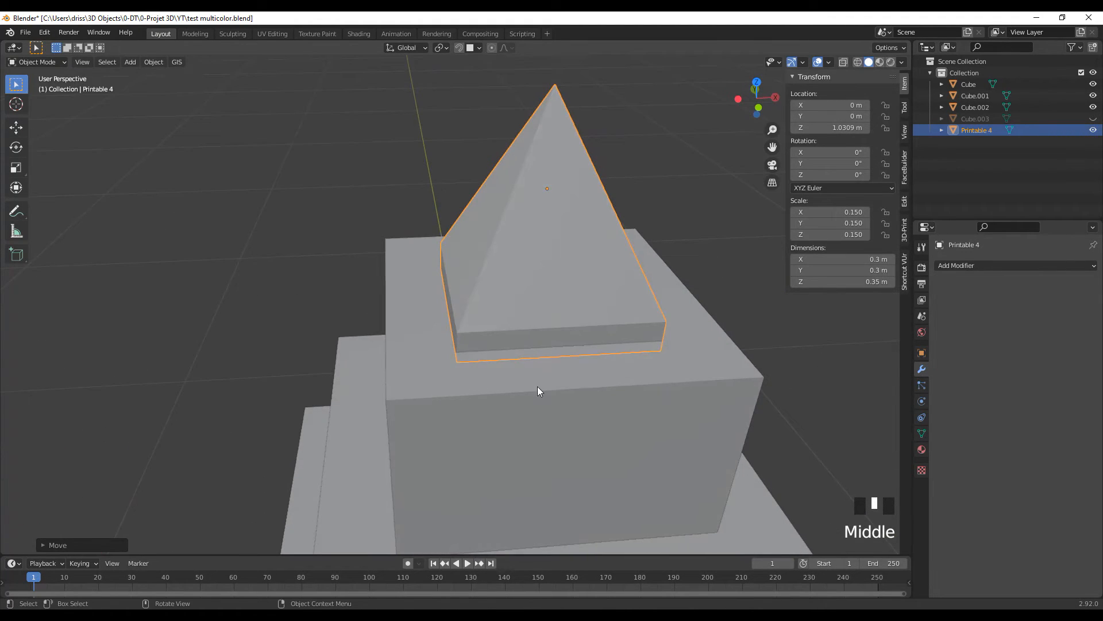
scroll(628, 389, "up", 2)
middle_click_drag(628, 389, 547, 420)
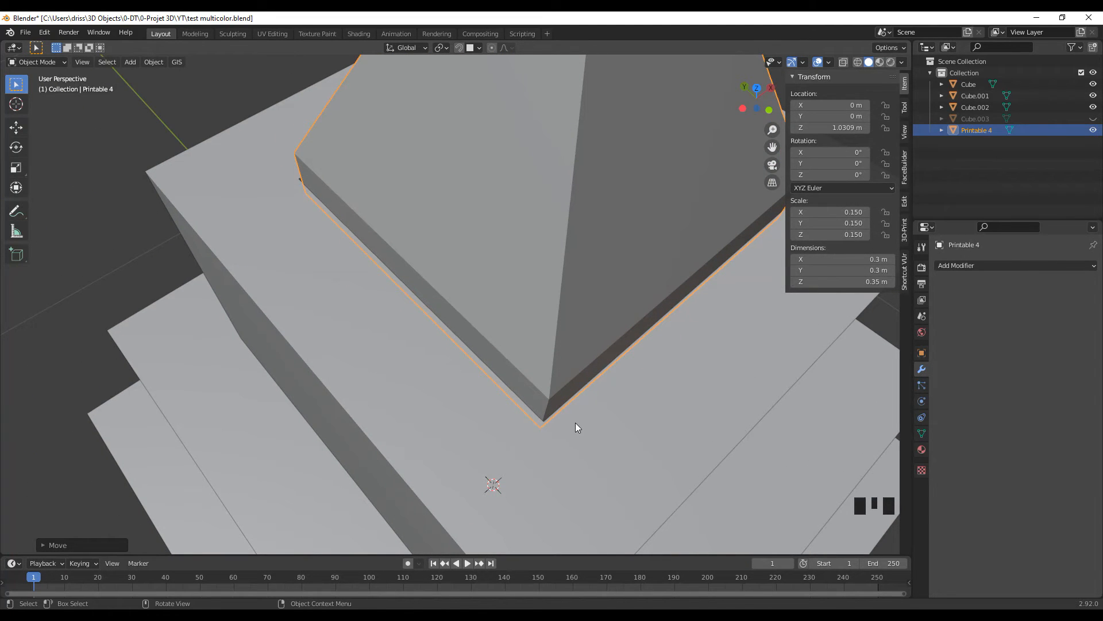
scroll(576, 420, "down", 3)
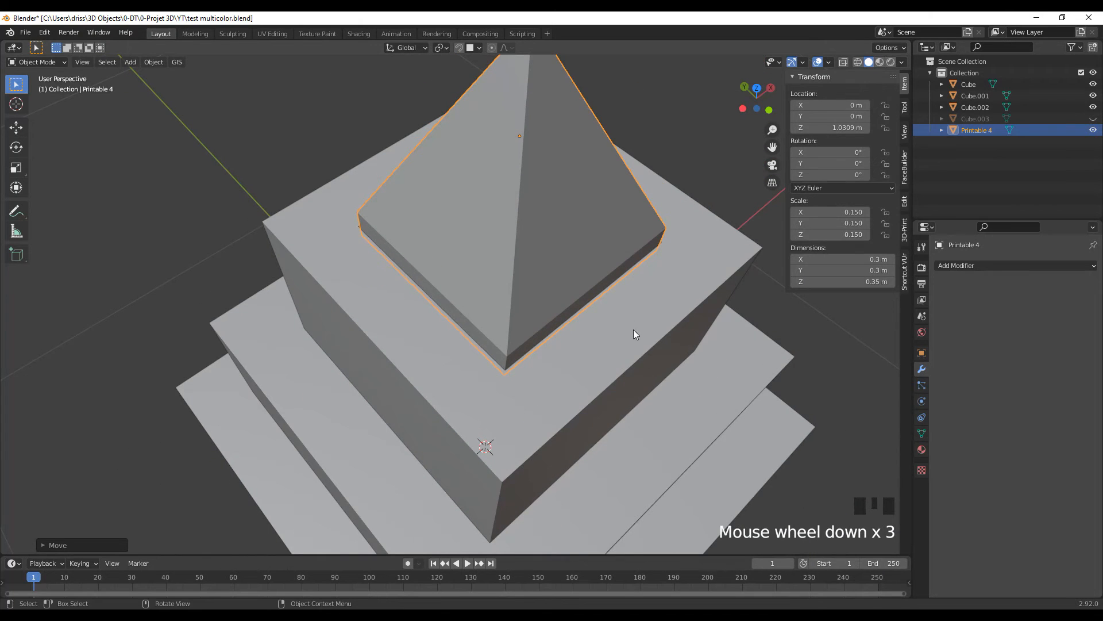
middle_click_drag(657, 290, 466, 265)
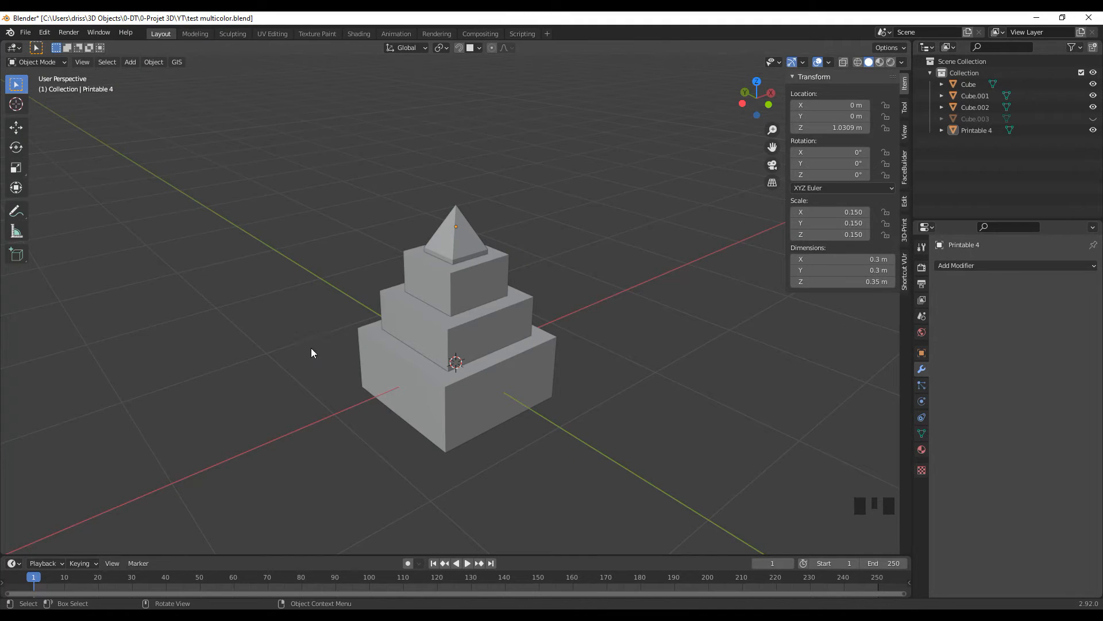
middle_click_drag(287, 324, 315, 298)
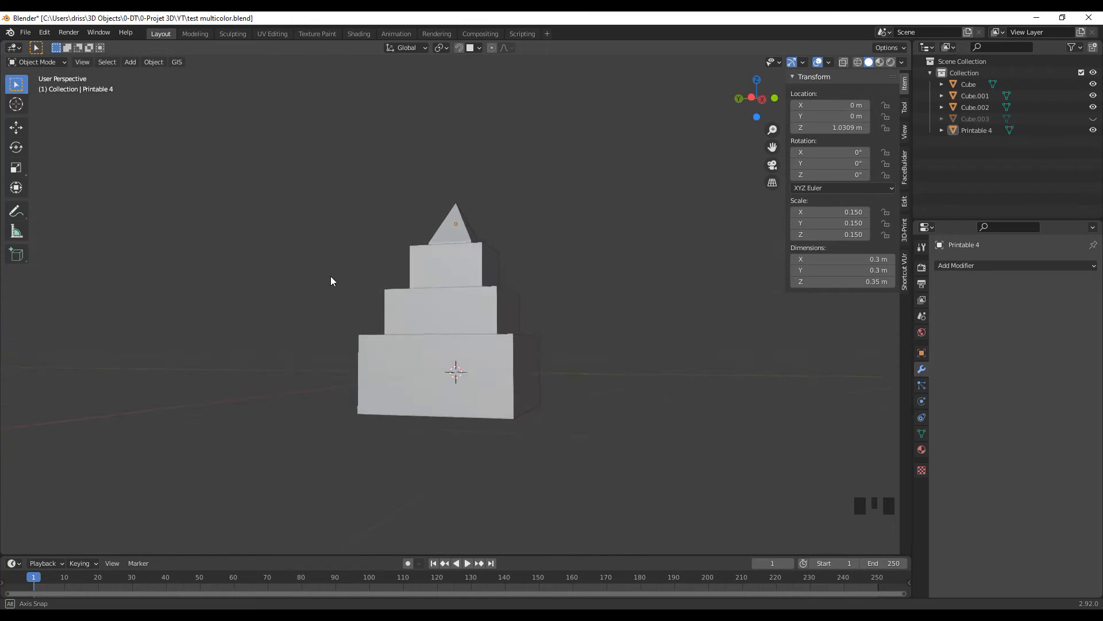
middle_click_drag(331, 281, 291, 312)
Select all visible parts of the tower and scale them up uniformly by a factor of 10.
left_click_drag(275, 141, 675, 486)
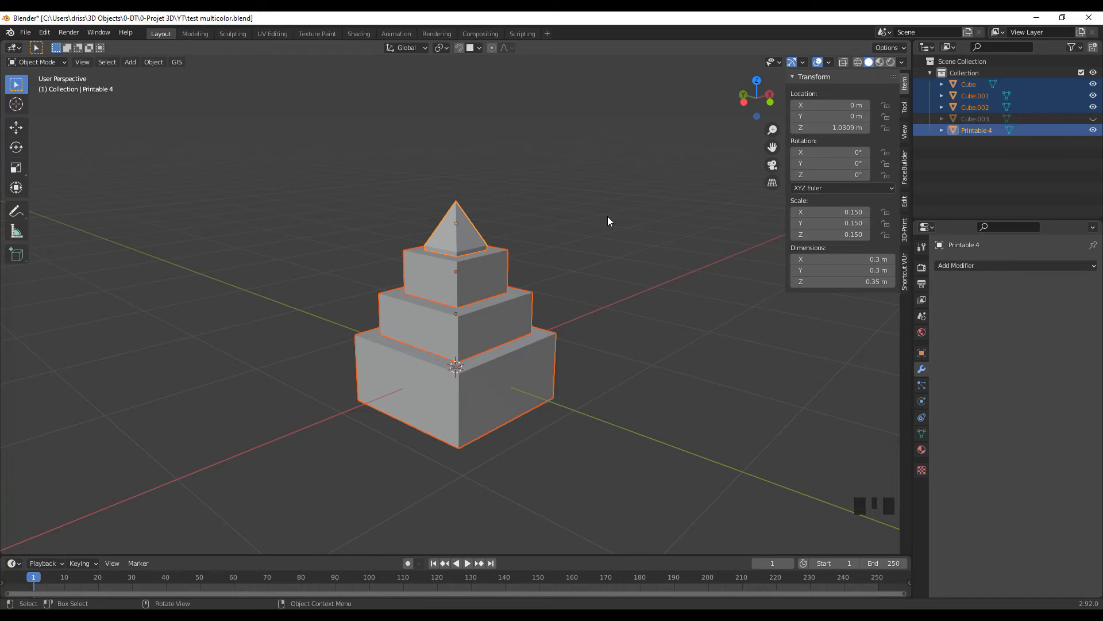
key("s")
type("10")
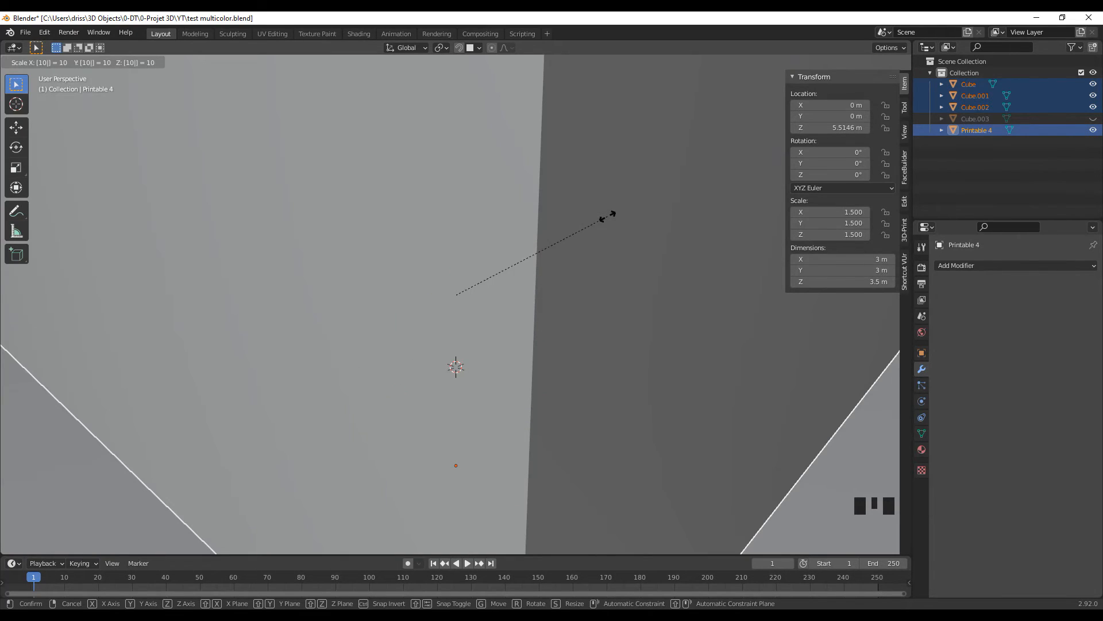
key("Return")
scroll(494, 253, "down", 10)
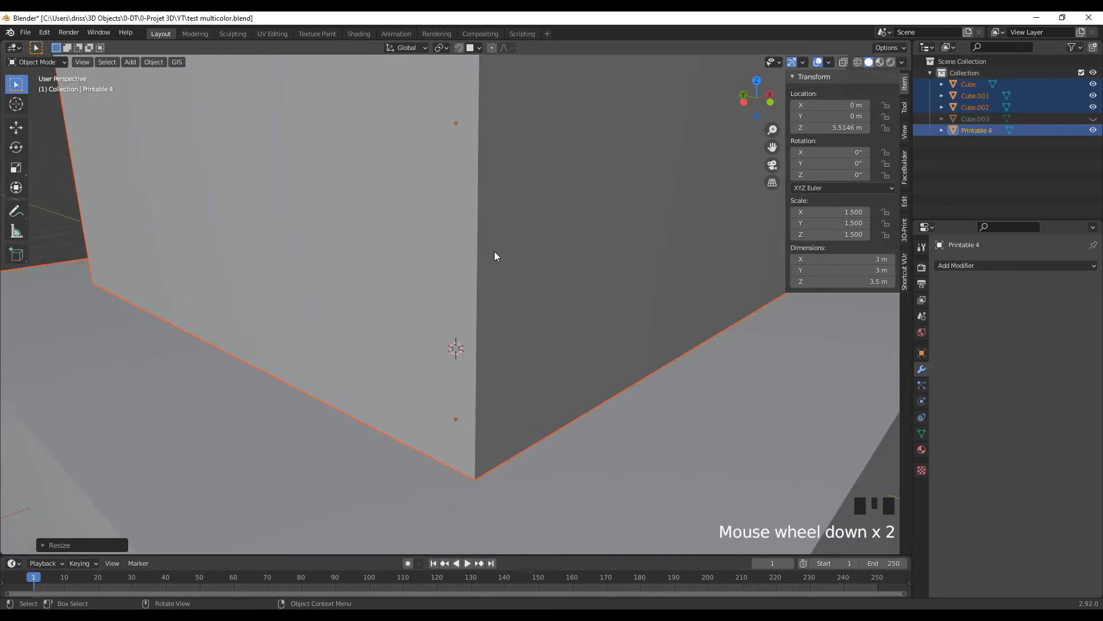
middle_click_drag(458, 276, 281, 310)
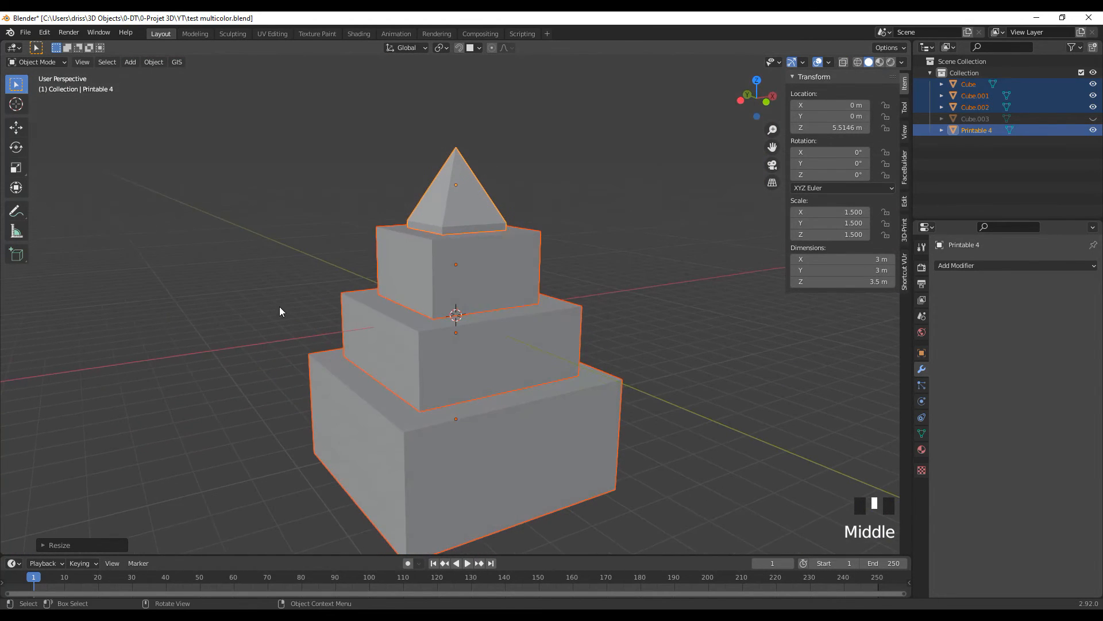
scroll(270, 315, "down", 3)
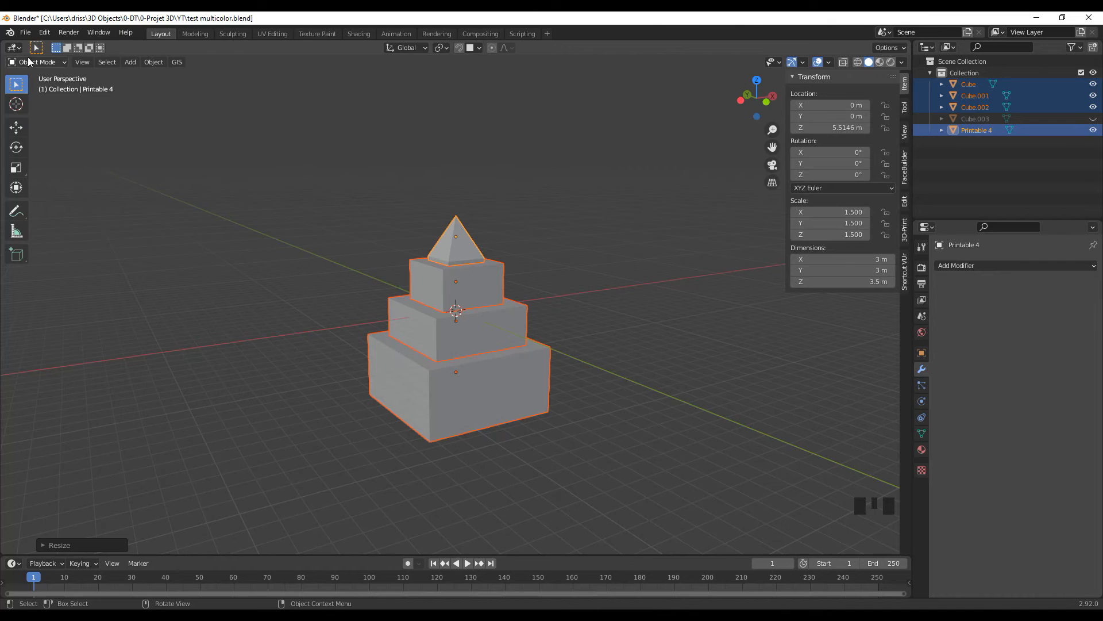
Start an STL export of the tower parts and name the file PARTS.
left_click(28, 34)
mouse_move(56, 197)
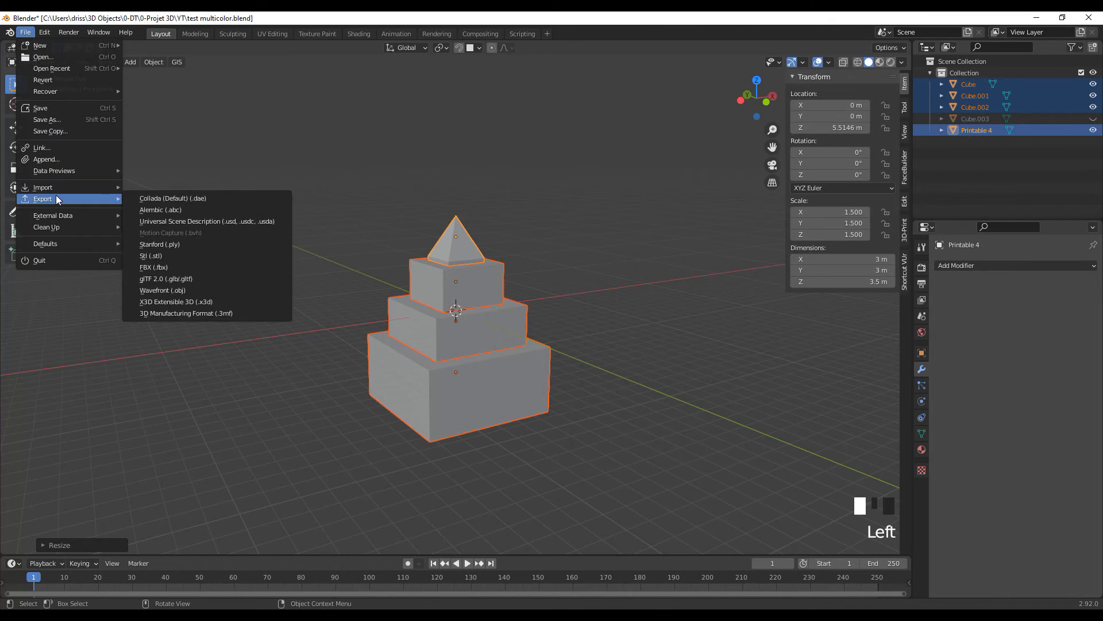
left_click(145, 254)
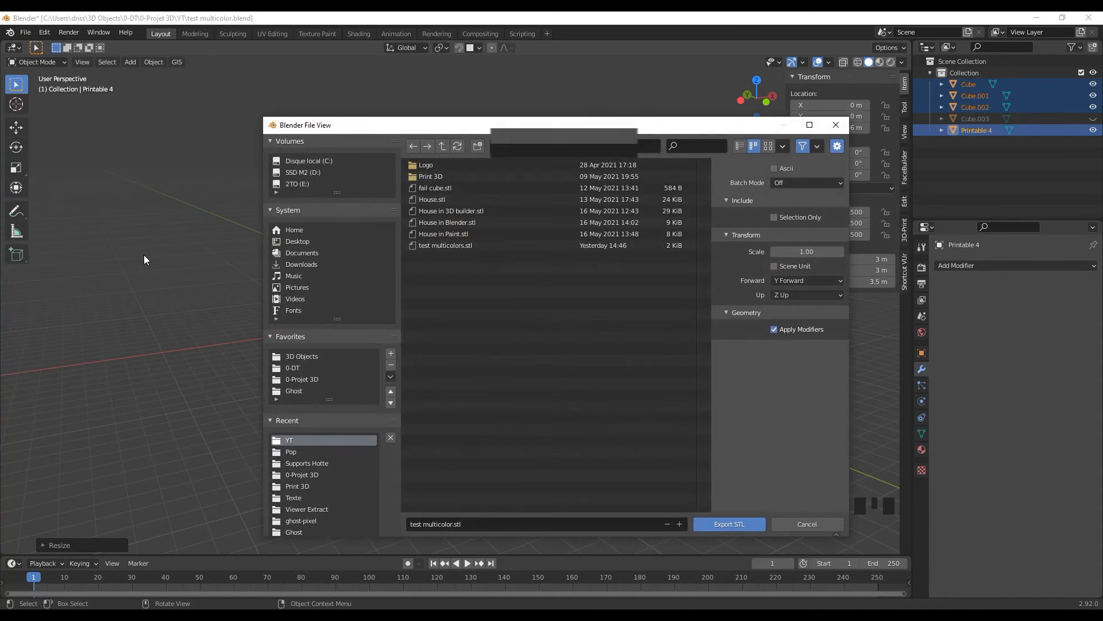
left_click(486, 524)
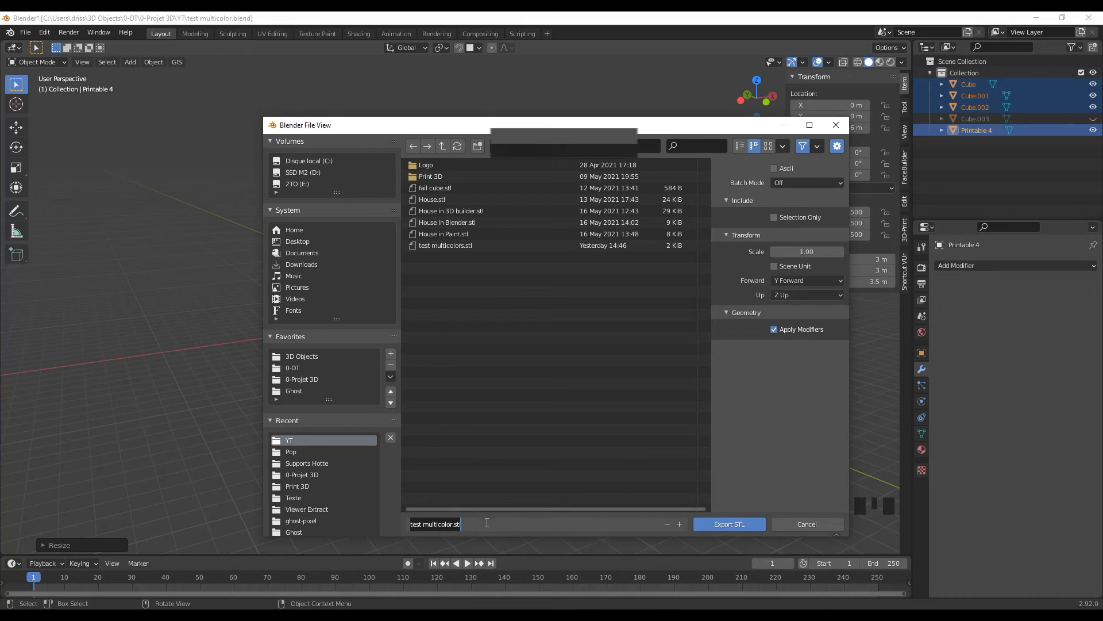
type("PA")
type("RTS")
Limit the export to the selection, set the batch mode to Object, and export the STL files.
left_click(774, 218)
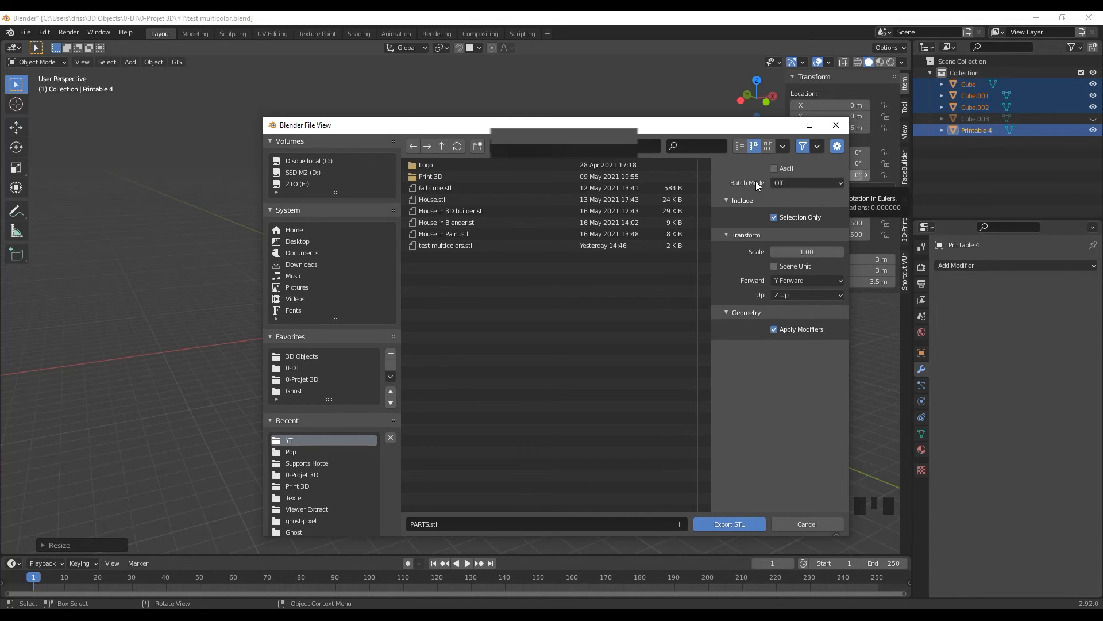
left_click(782, 182)
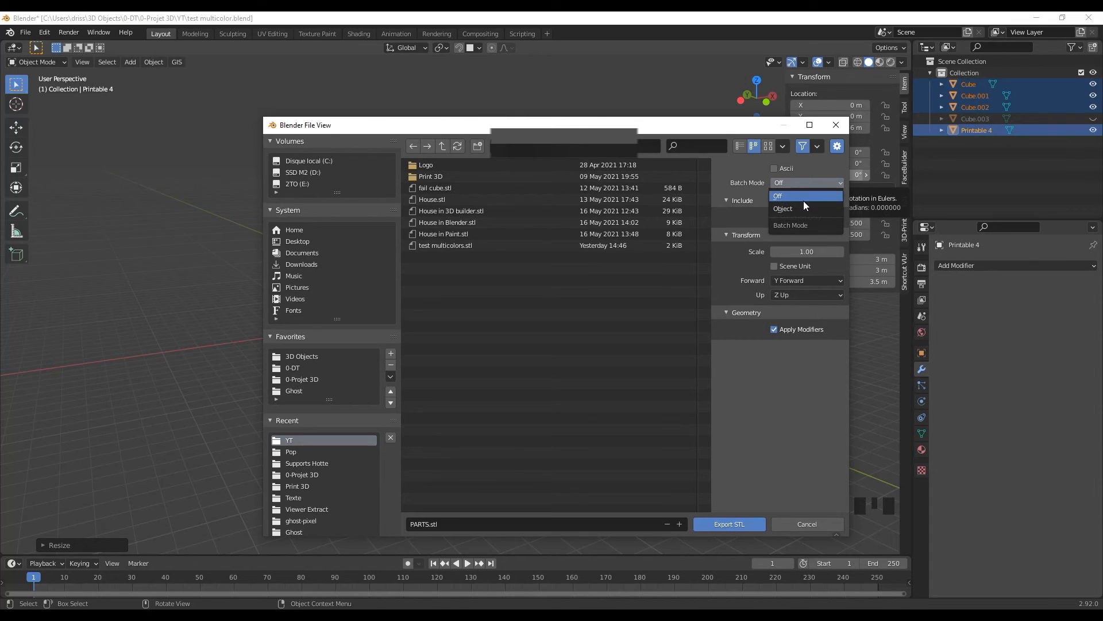
left_click(784, 209)
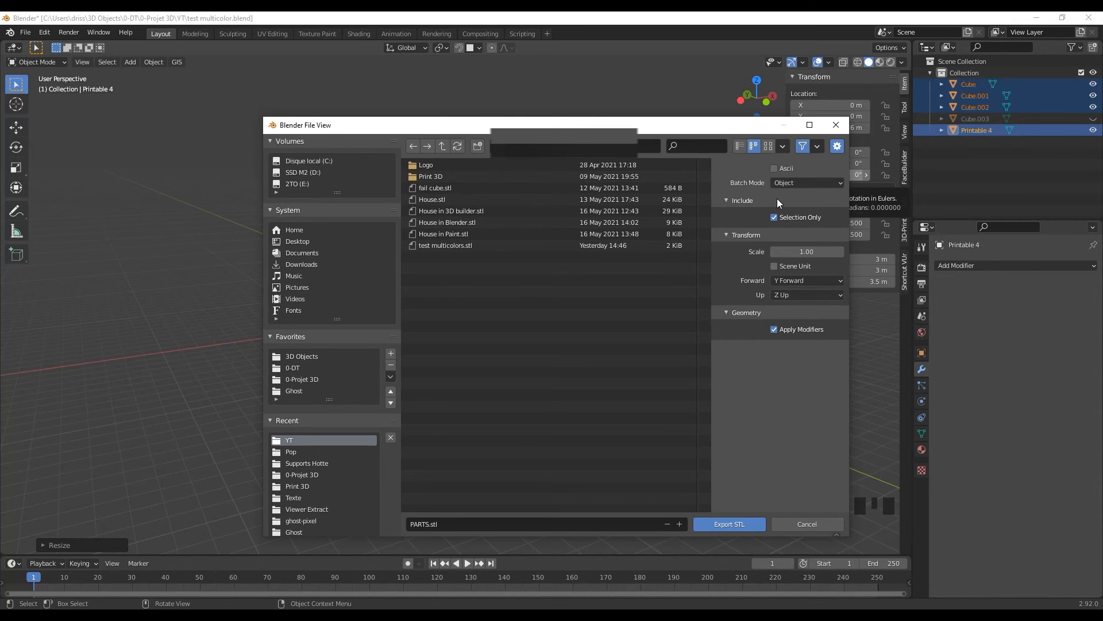
left_click(786, 183)
left_click(785, 196)
left_click(785, 184)
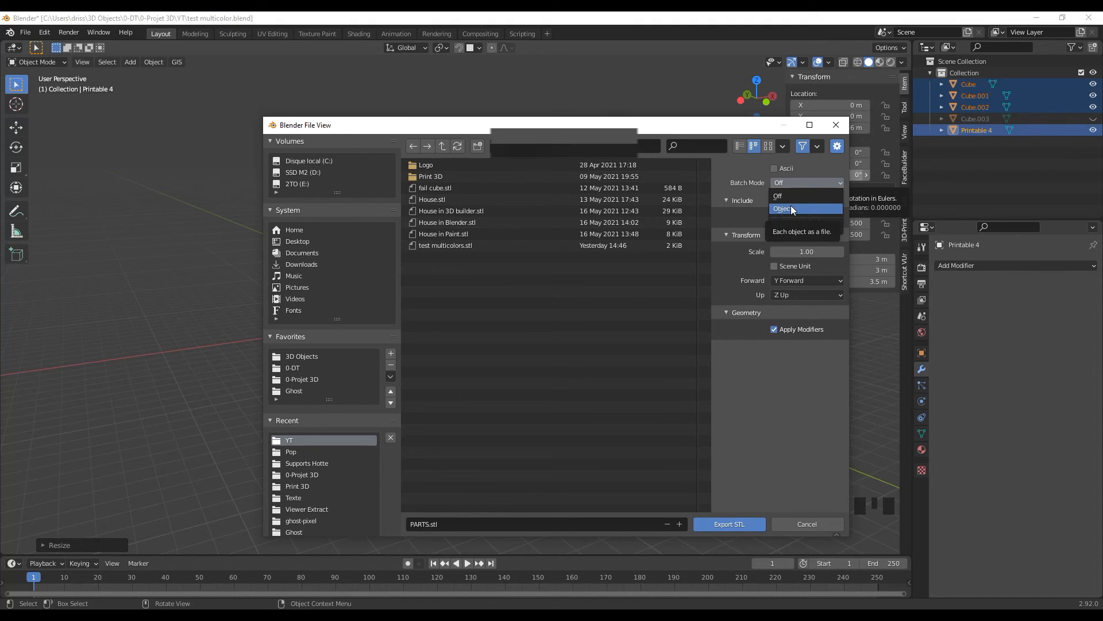
left_click(785, 206)
left_click(730, 524)
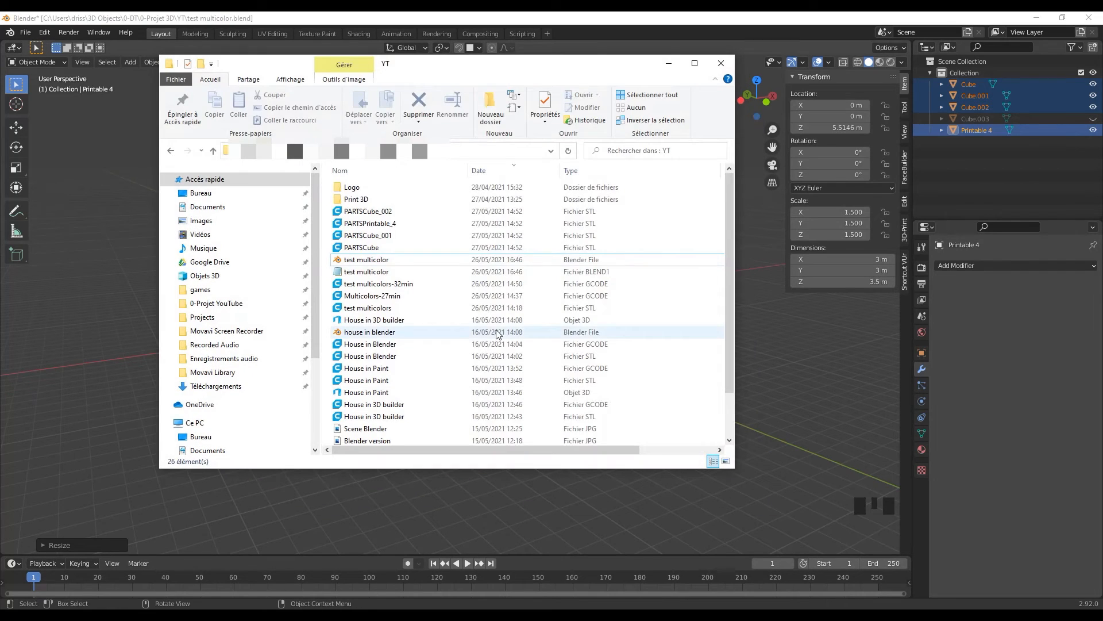
Load the exported PARTSPrintable_4 file into Ultimaker Cura, select the pyramid, and inspect it up close on the build plate.
left_click(365, 248)
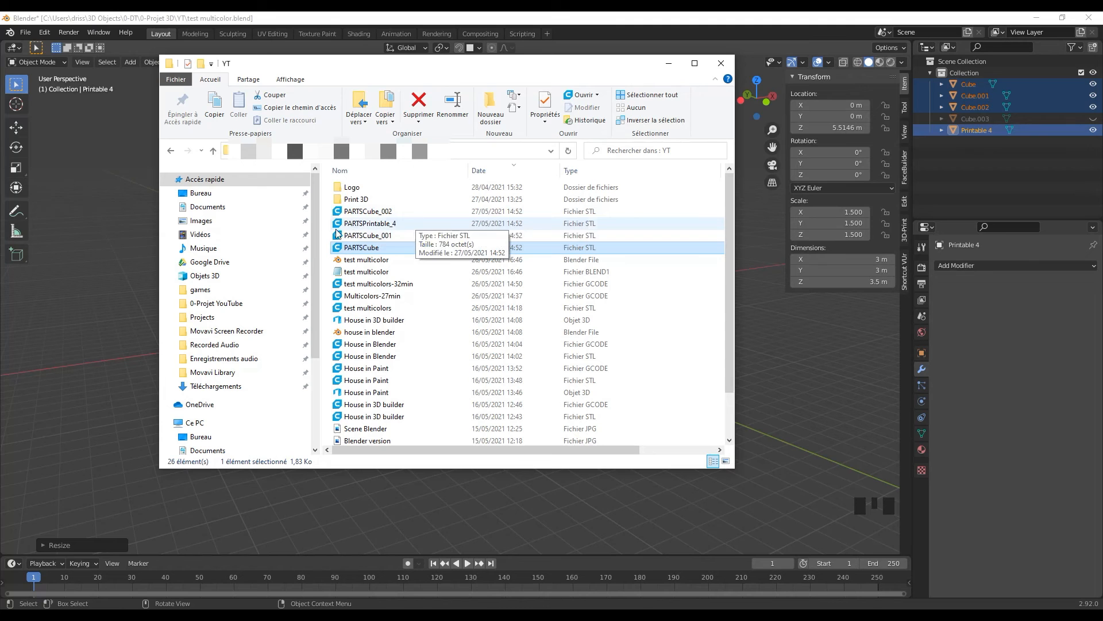
left_click_drag(352, 226, 534, 355)
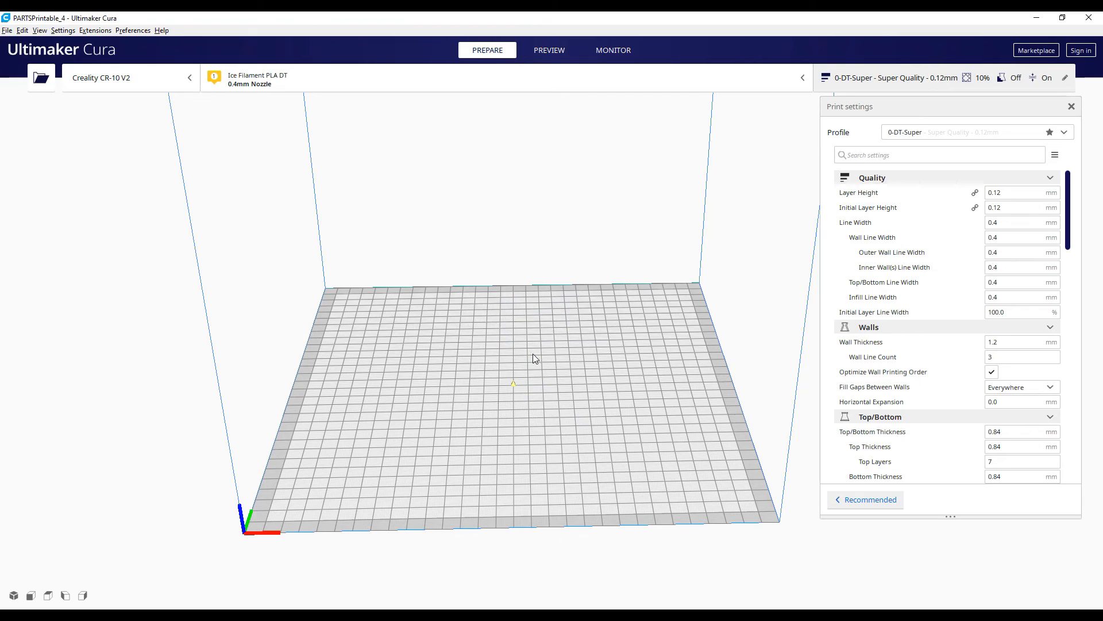
left_click(512, 385)
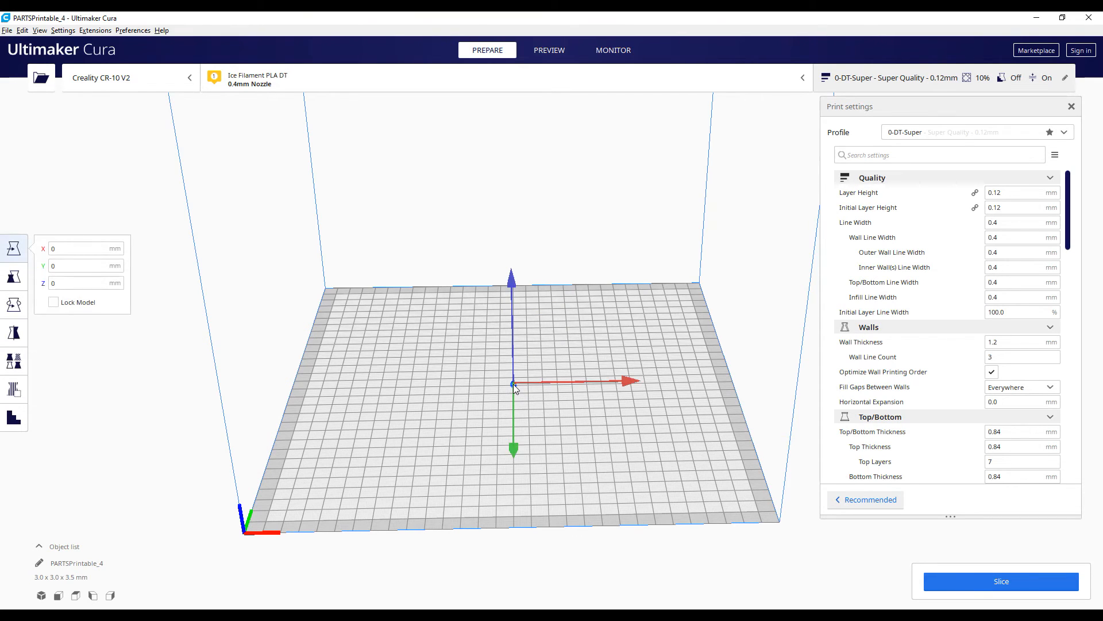
scroll(544, 428, "up", 5)
middle_click_drag(484, 427, 539, 290)
scroll(539, 289, "up", 4)
middle_click_drag(304, 305, 350, 340)
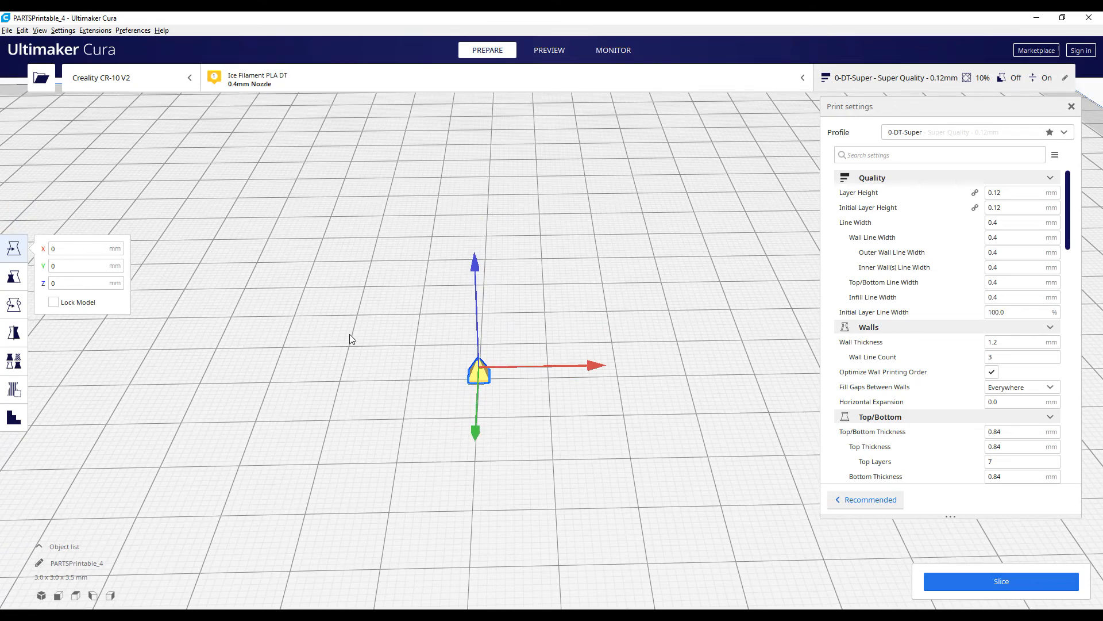
Display the pyramid's scale dimensions in Cura and compare them with the Printable 4 object in Blender.
left_click(14, 277)
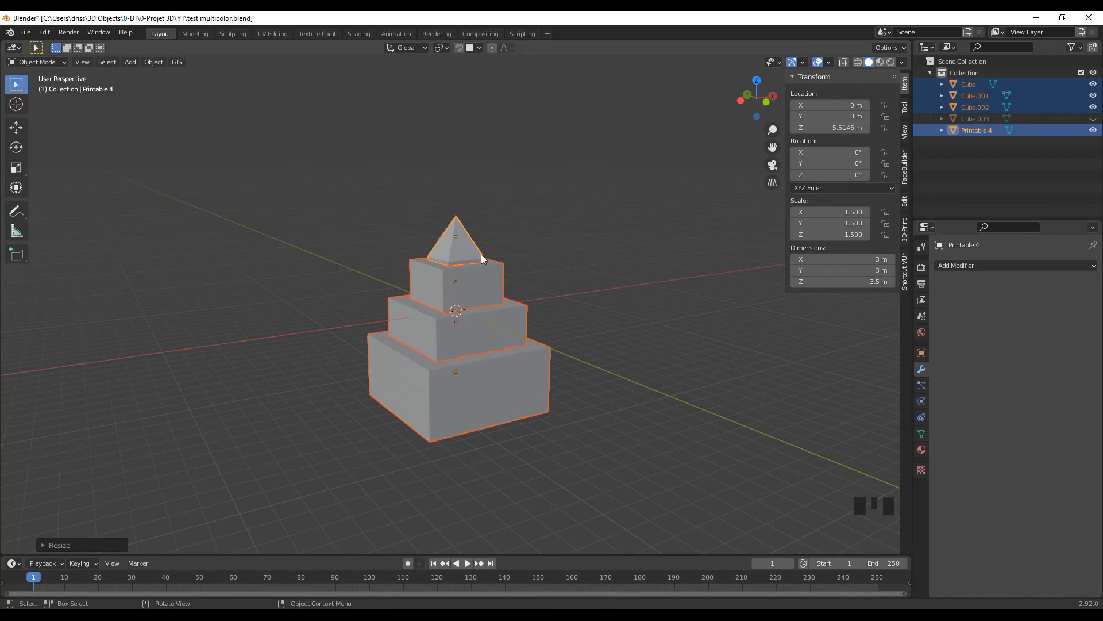
left_click(452, 261)
left_click(450, 246)
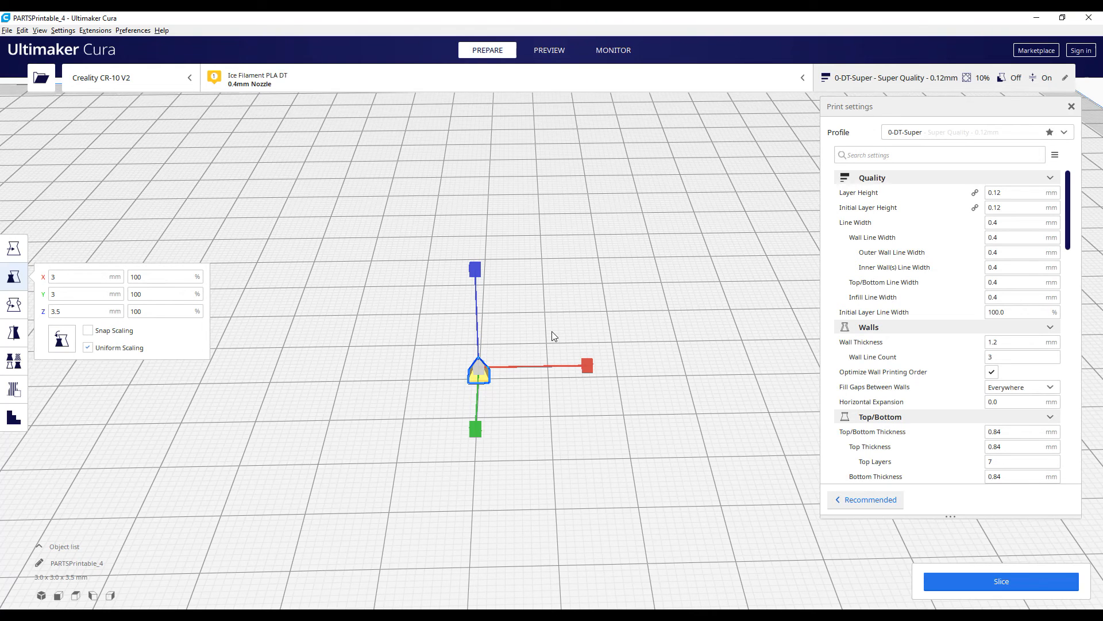
Delete the PARTSPrintable_4 pyramid from the Cura build plate.
right_click_drag(392, 450, 561, 426)
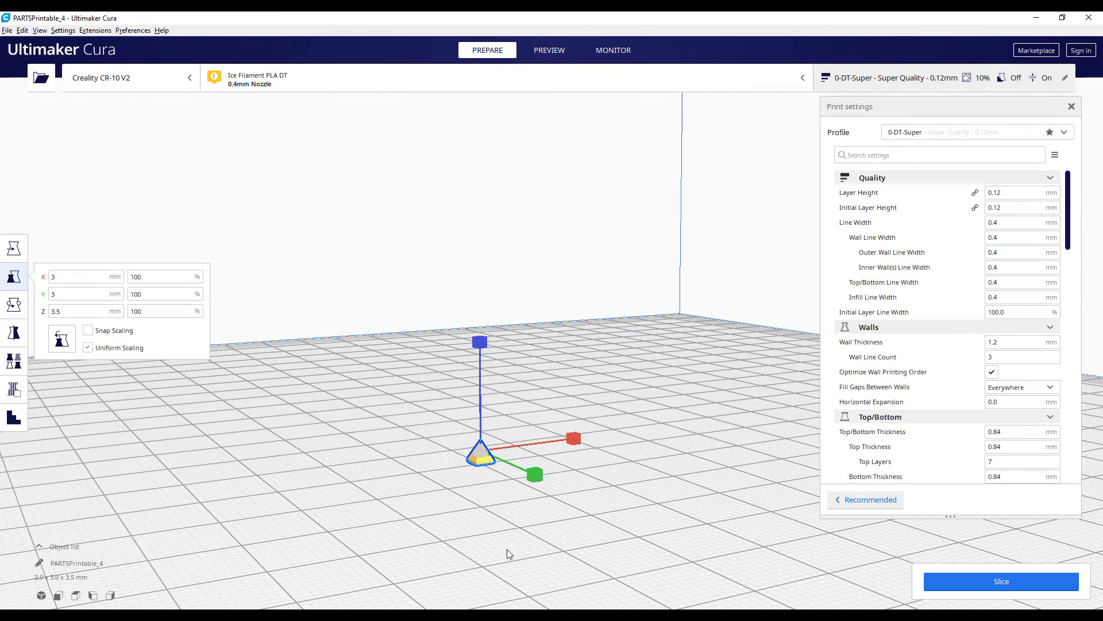
left_click(543, 543)
left_click(482, 454)
key("Delete")
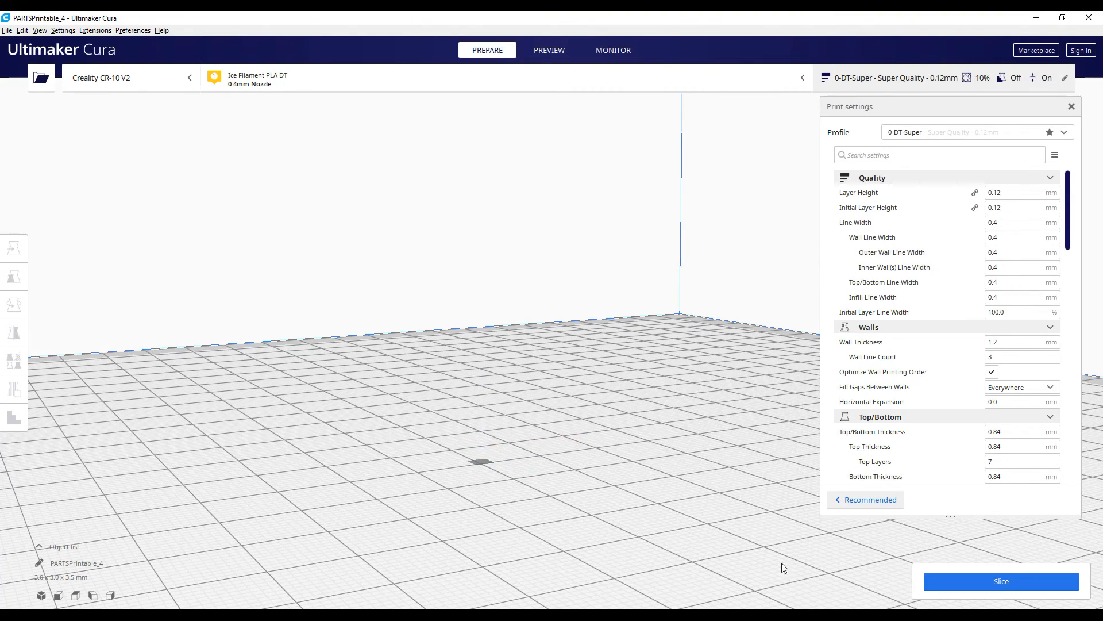
Load the exported PARTSCube_001 file onto the Cura build plate, select the part, and inspect it.
key("alt+Tab")
left_click(377, 234)
left_click_drag(378, 236, 537, 517)
left_click(482, 453)
middle_click_drag(715, 412, 721, 378)
right_click_drag(722, 378, 506, 417)
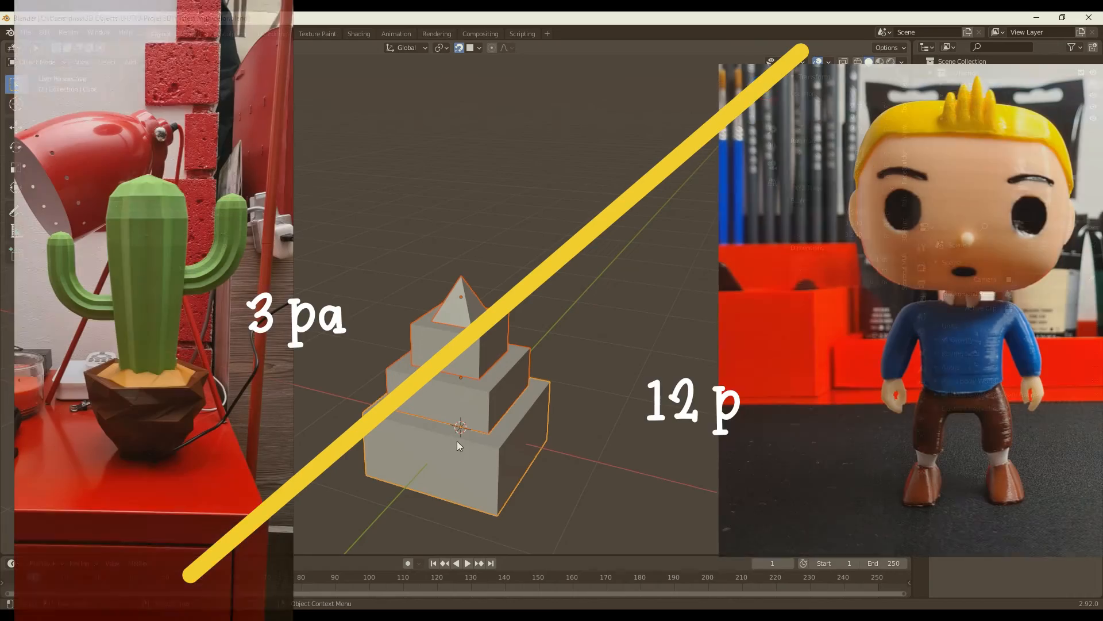
In Blender, hide the tower's base block and extrude the bottom face of the second-tier block.
left_click(412, 466)
middle_click_drag(412, 467, 449, 453)
left_click(447, 428)
key("e")
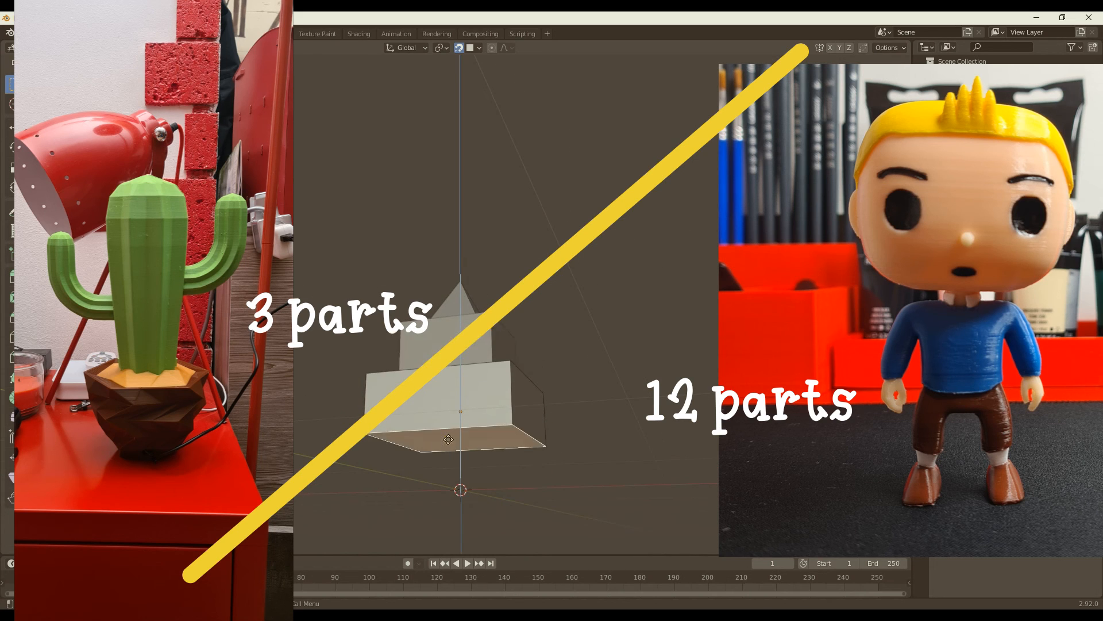
right_click(448, 446)
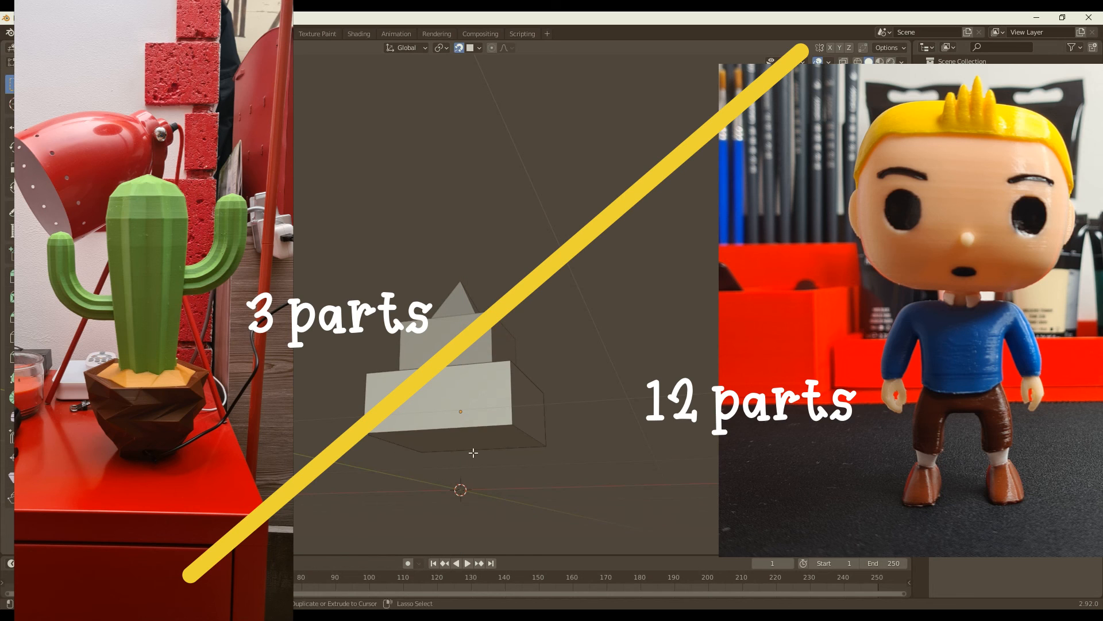
key("e")
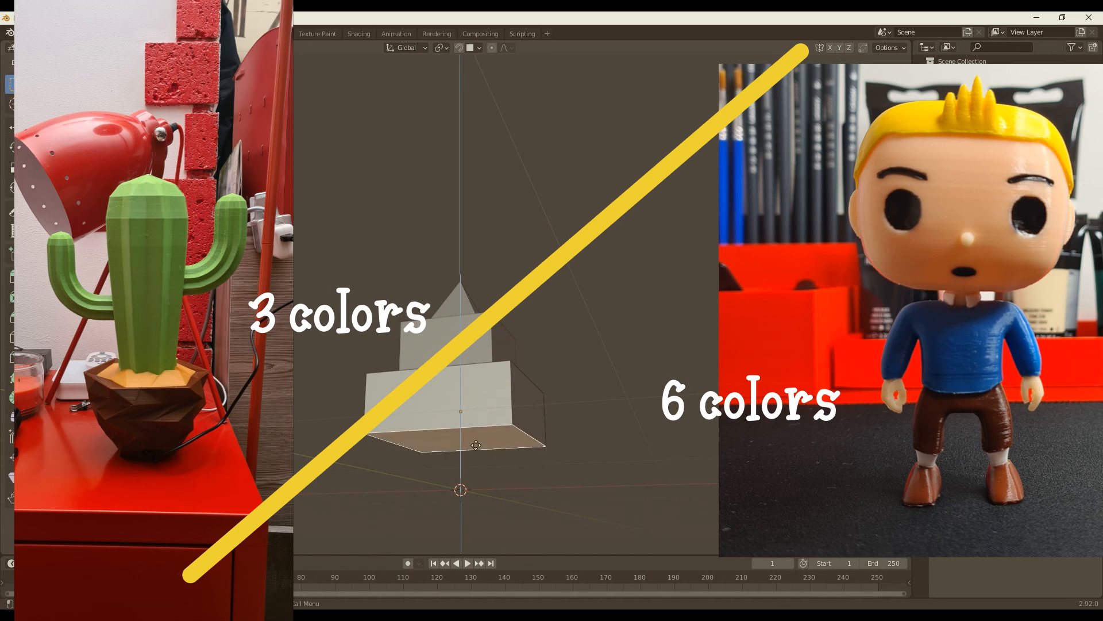